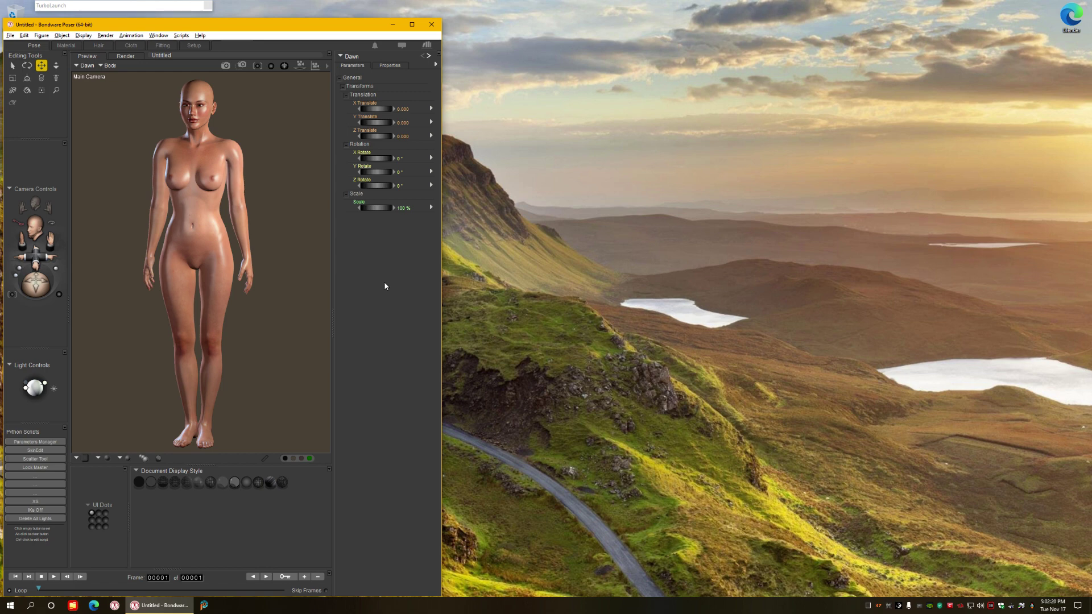
# Load Dawn's 3C_Body nodes in the Material room, tuck Blinn_2 beneath Blender_3, and preview Bump Map_5.
pyautogui.click(66, 45)
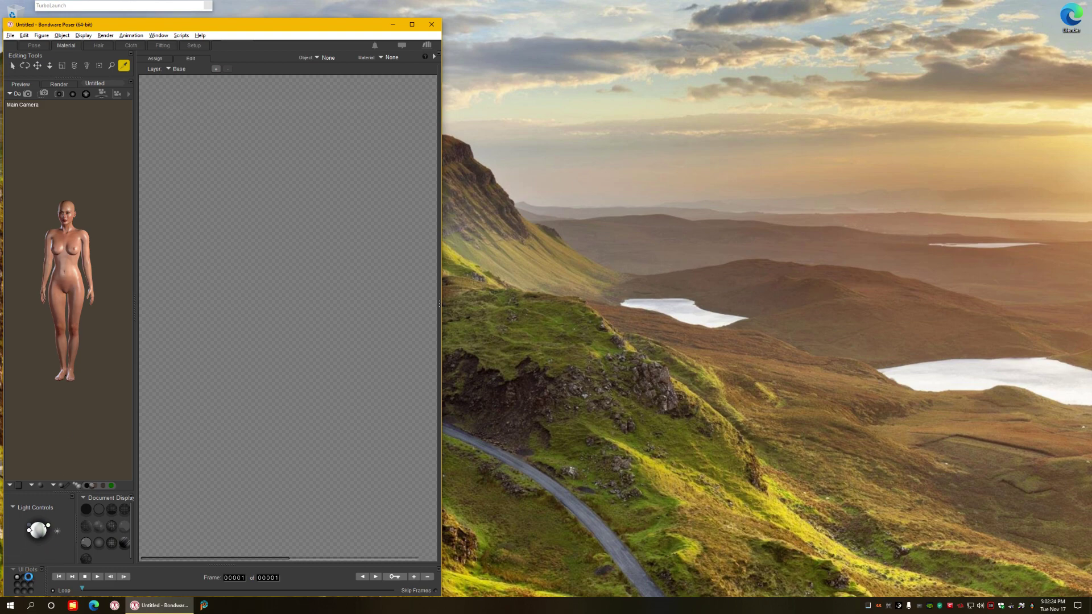
pyautogui.click(23, 578)
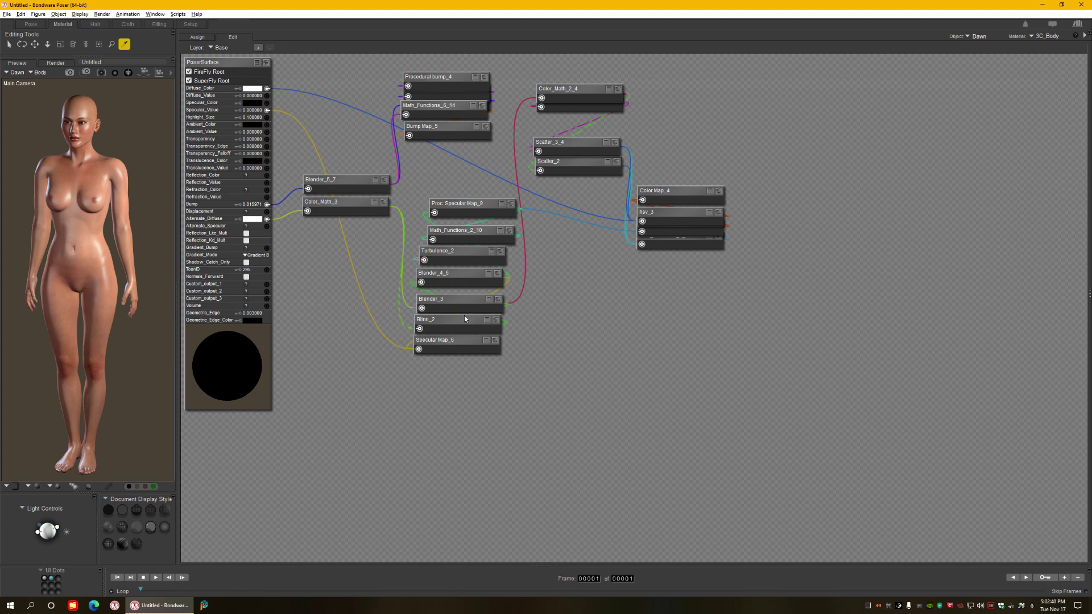
pyautogui.moveTo(466, 323); pyautogui.dragTo(354, 303)
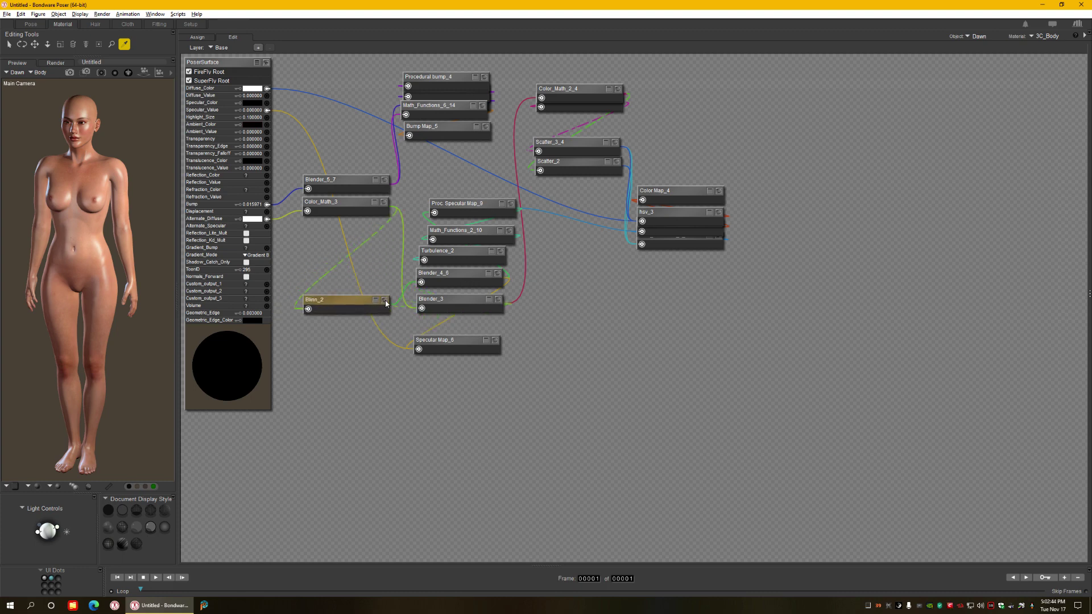
pyautogui.moveTo(334, 307); pyautogui.dragTo(327, 341)
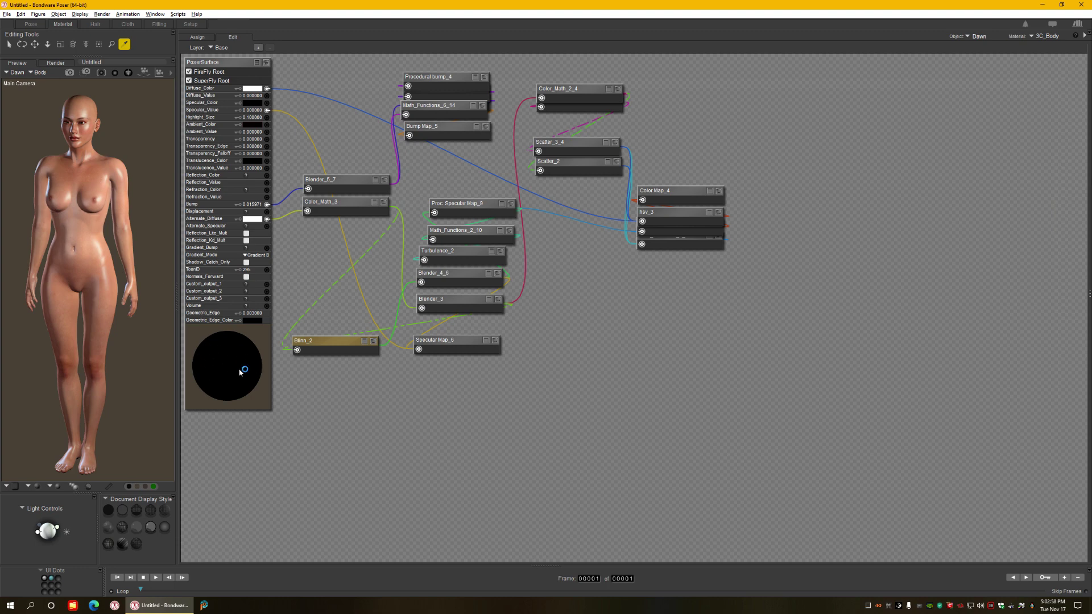
pyautogui.moveTo(340, 345); pyautogui.dragTo(461, 321)
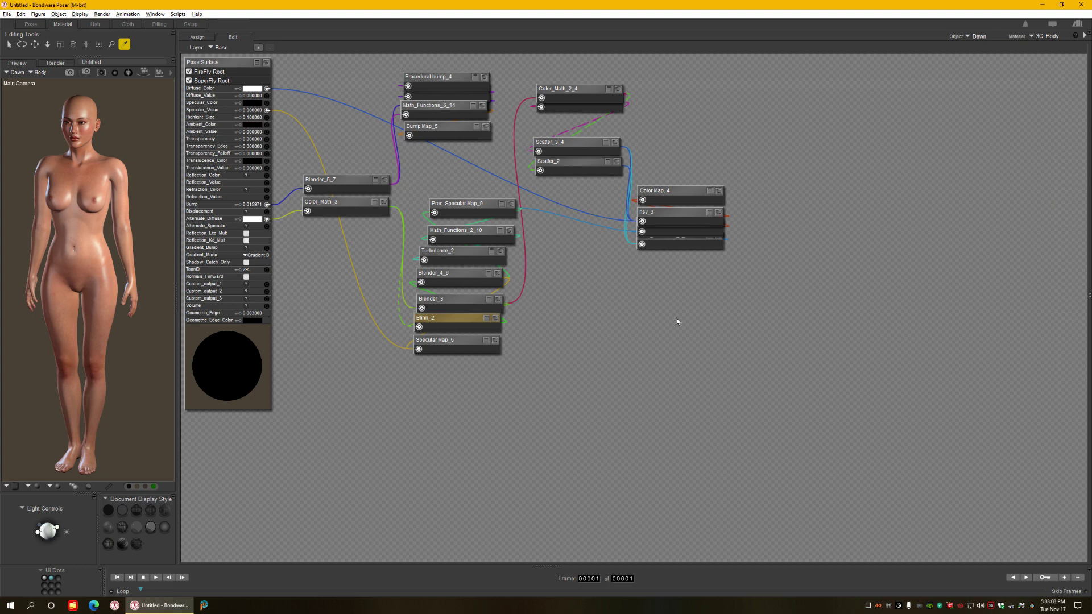
pyautogui.click(486, 127)
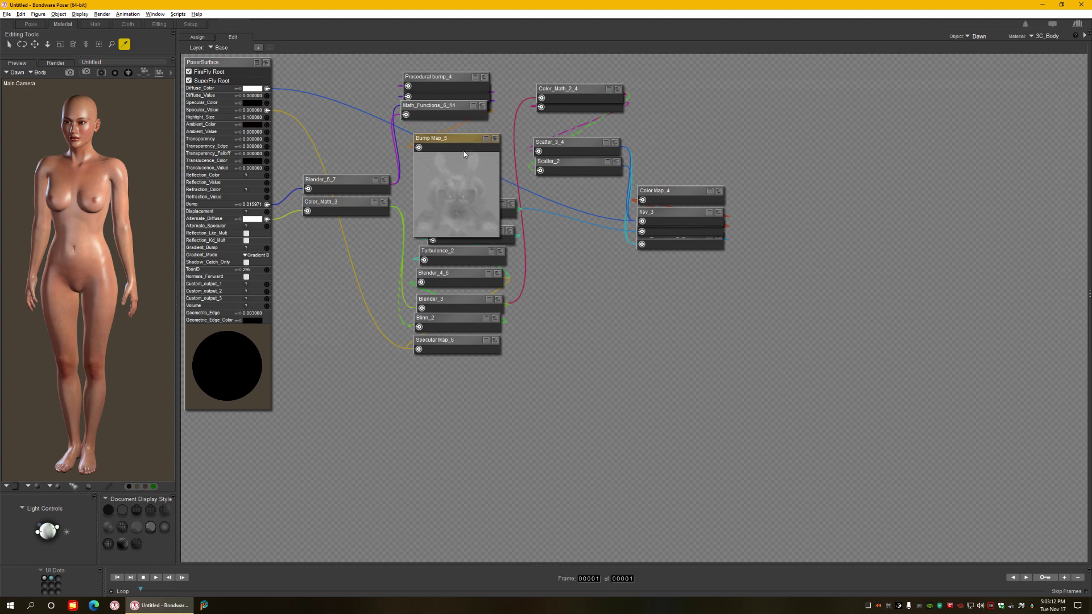
# Move Bump Map_5 to the lower left and Color Map_4 above hsv_3, previewing Color Map_4's texture.
pyautogui.moveTo(457, 133); pyautogui.dragTo(353, 285)
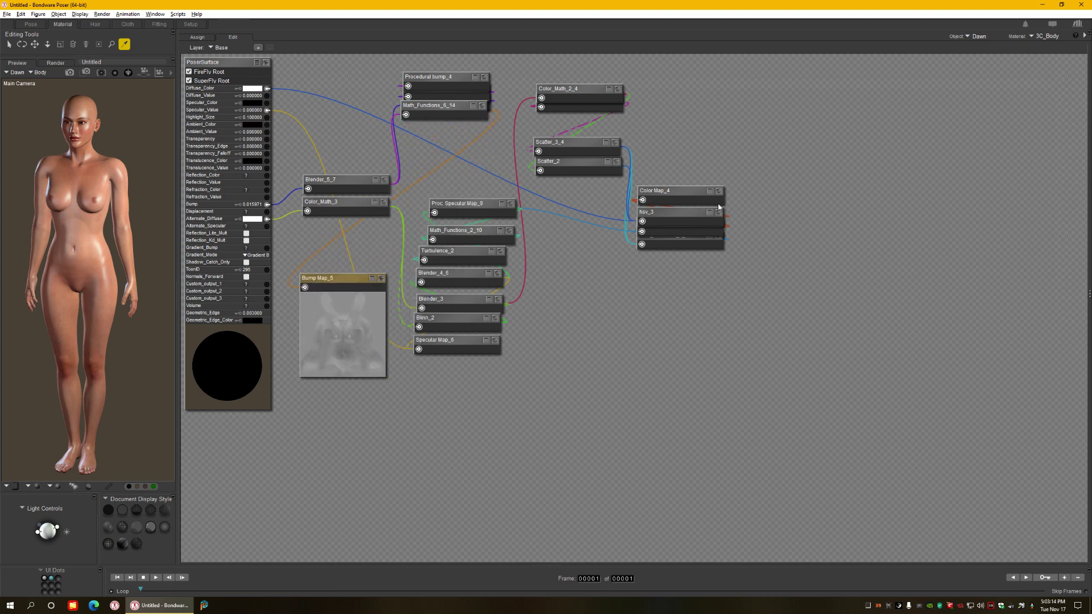
pyautogui.moveTo(690, 191); pyautogui.dragTo(722, 148)
pyautogui.click(752, 150)
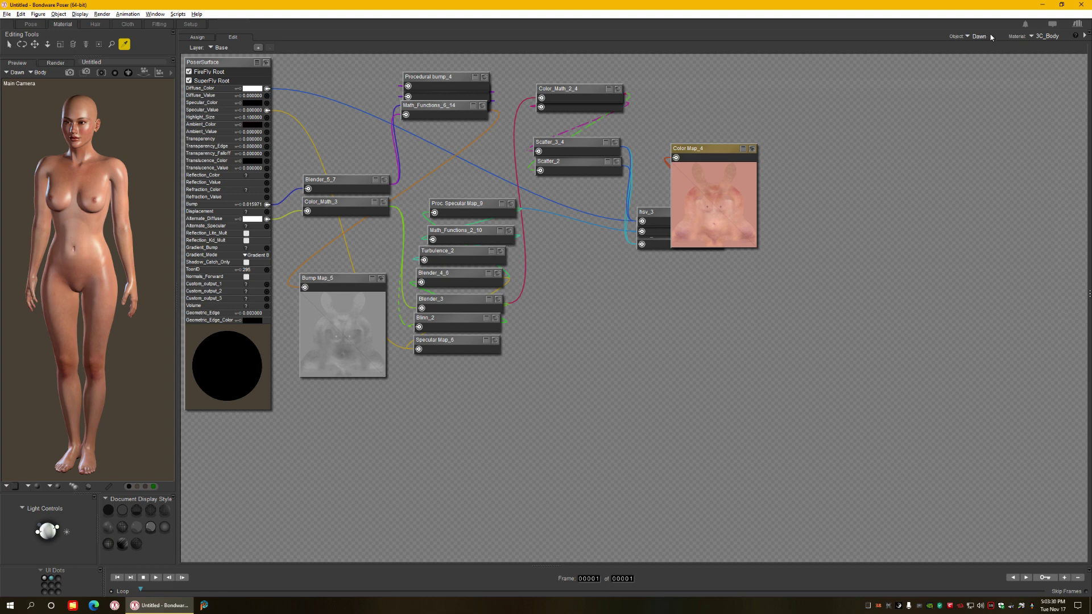
# Keep 3C_Body as the selected material and restore the Poser window to a smaller size.
pyautogui.click(1050, 37)
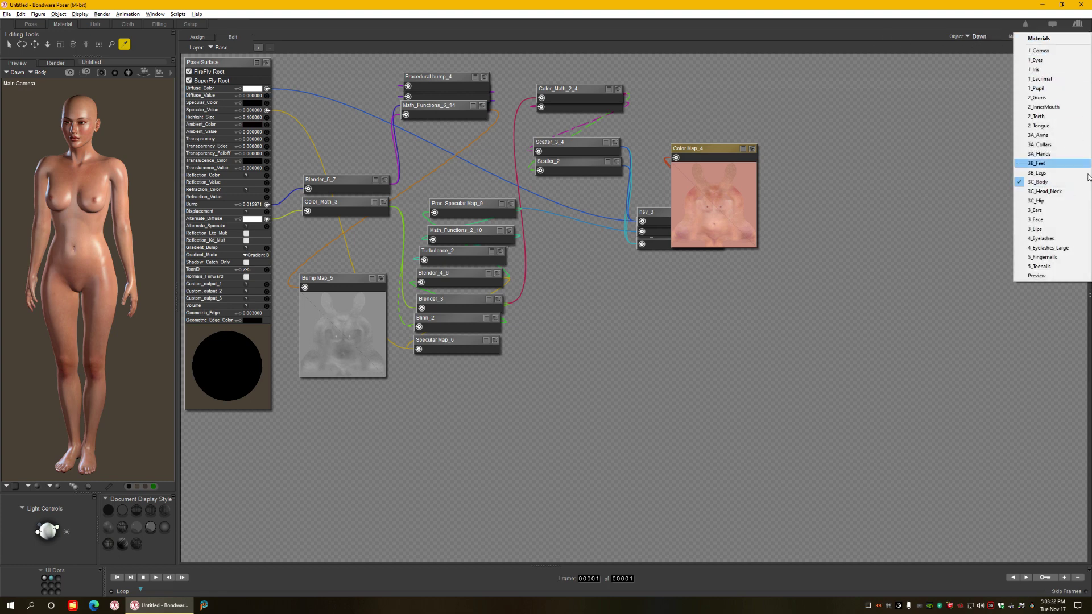
pyautogui.click(361, 136)
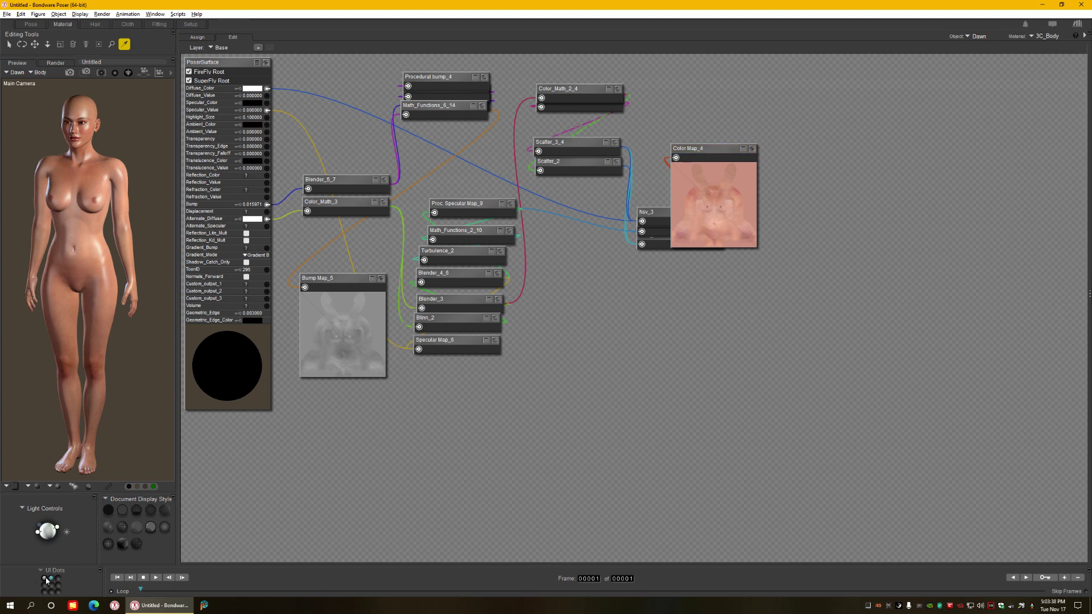
pyautogui.press('super+Down')
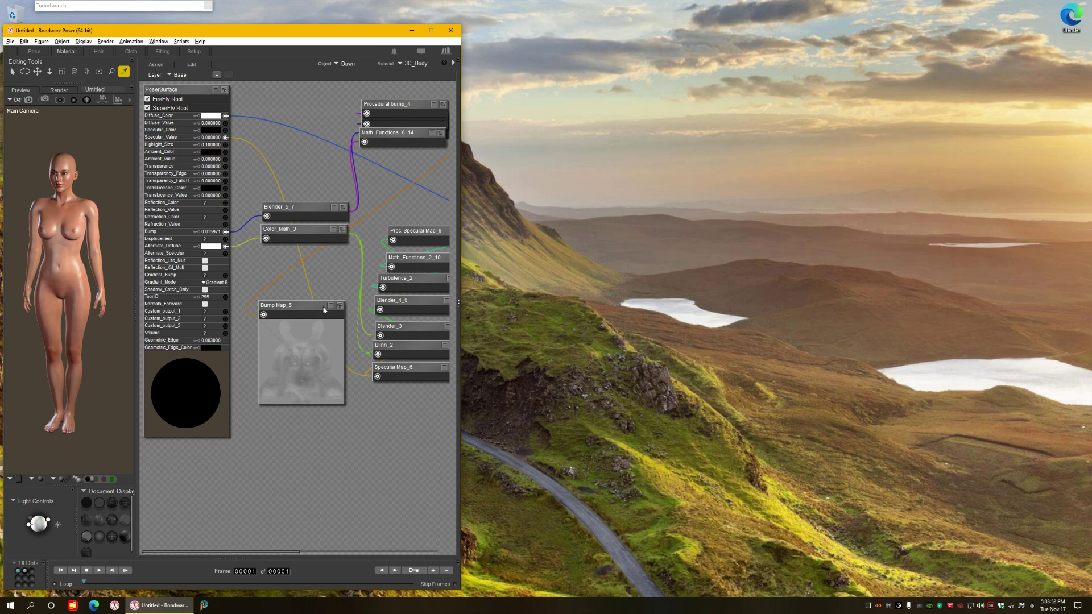
# Return to the Pose room and zoom the camera out to show Dawn's full figure.
pyautogui.click(35, 51)
pyautogui.scroll(-3, 88, 320)
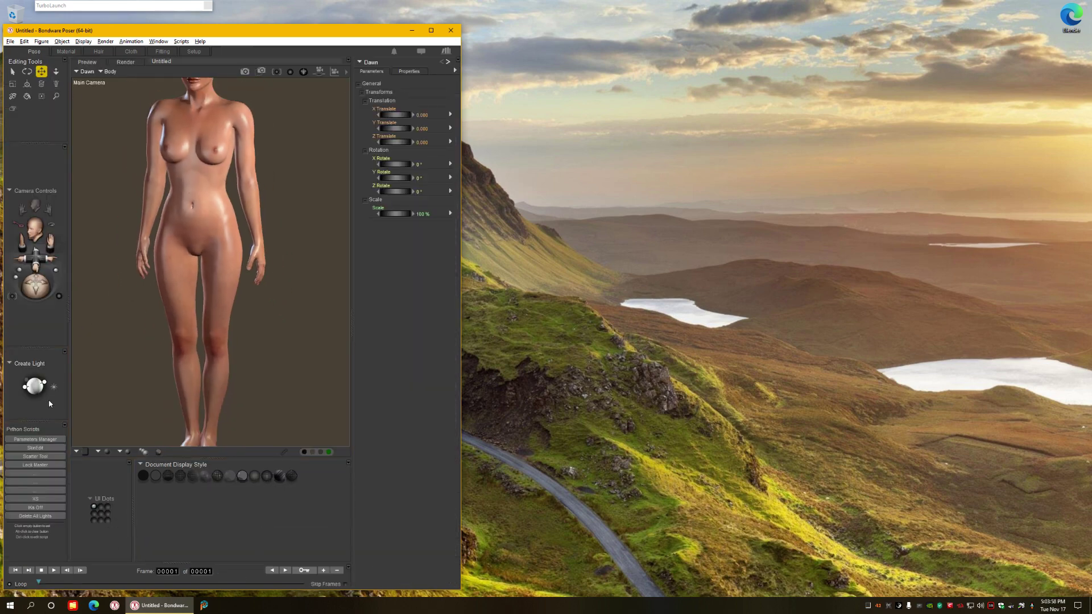
# Run the SkinEdit script keeping DawnSE.dat as the figure profile, and switch to the Material room.
pyautogui.click(37, 448)
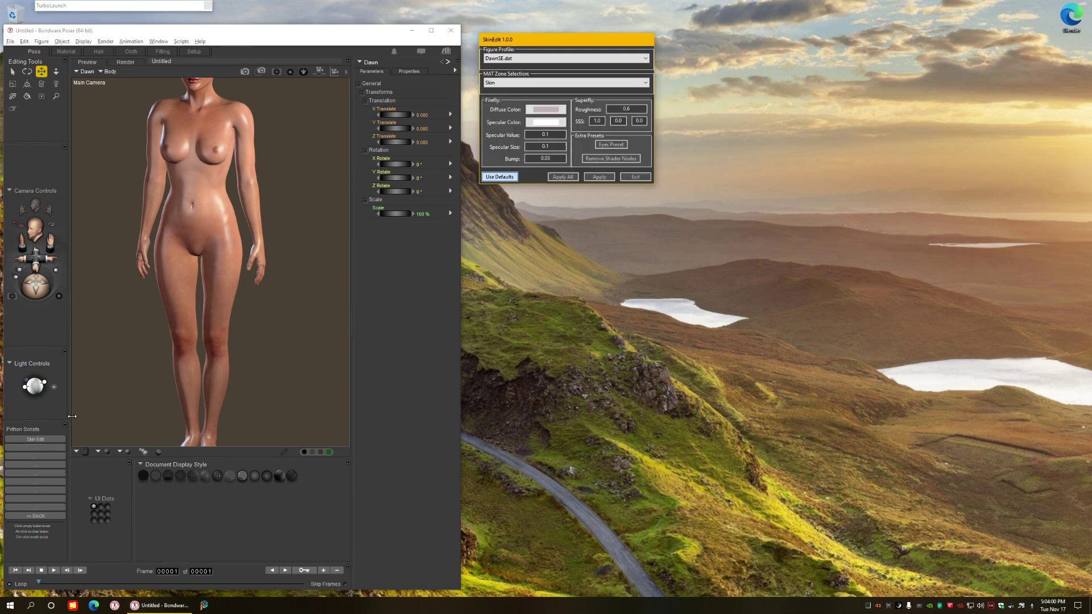
pyautogui.click(512, 59)
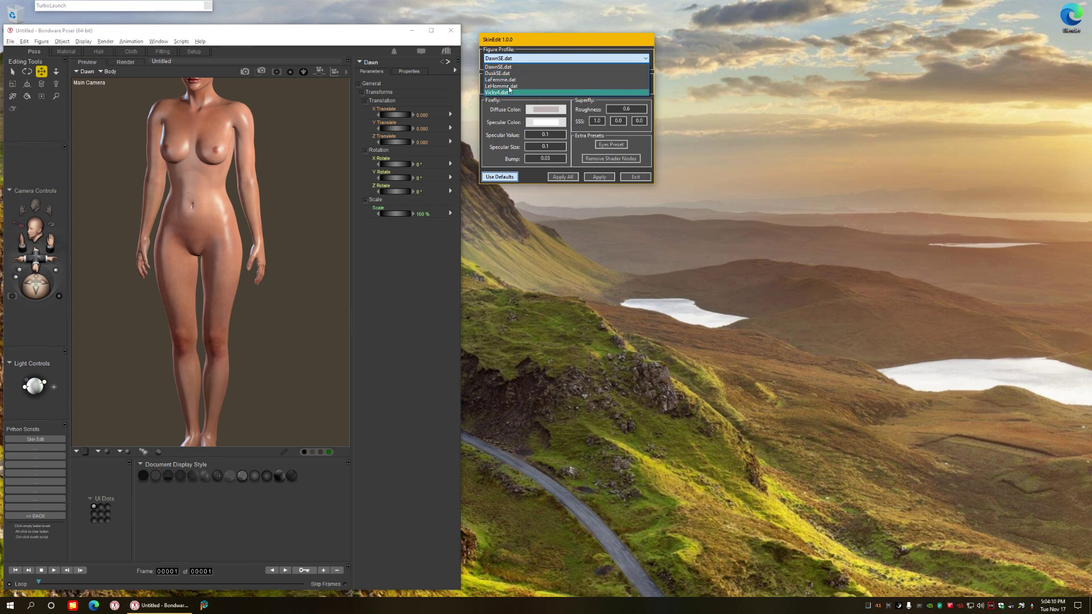
pyautogui.click(510, 62)
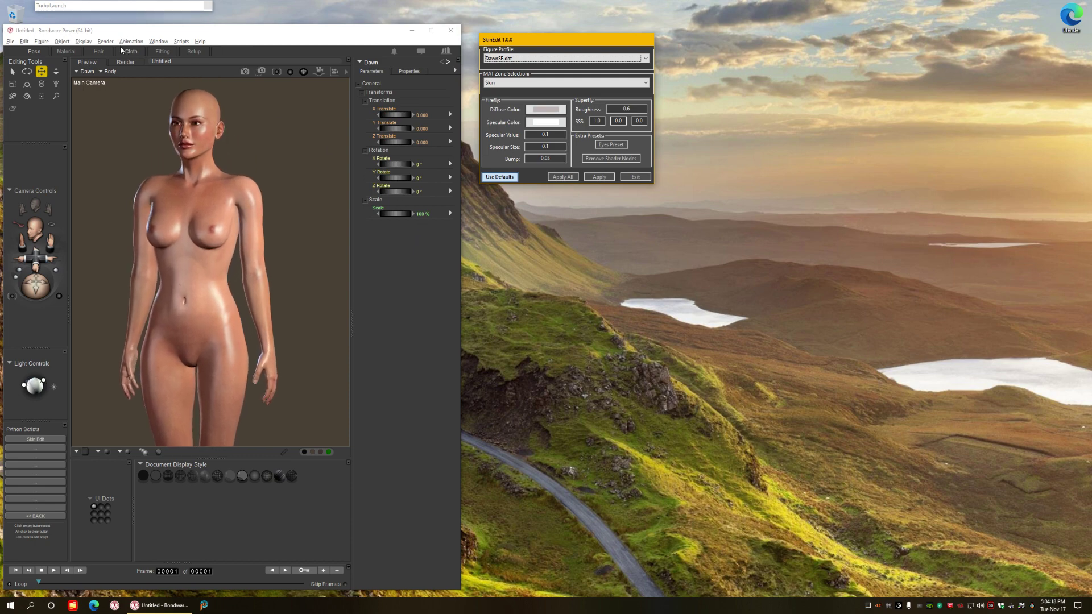
pyautogui.click(66, 51)
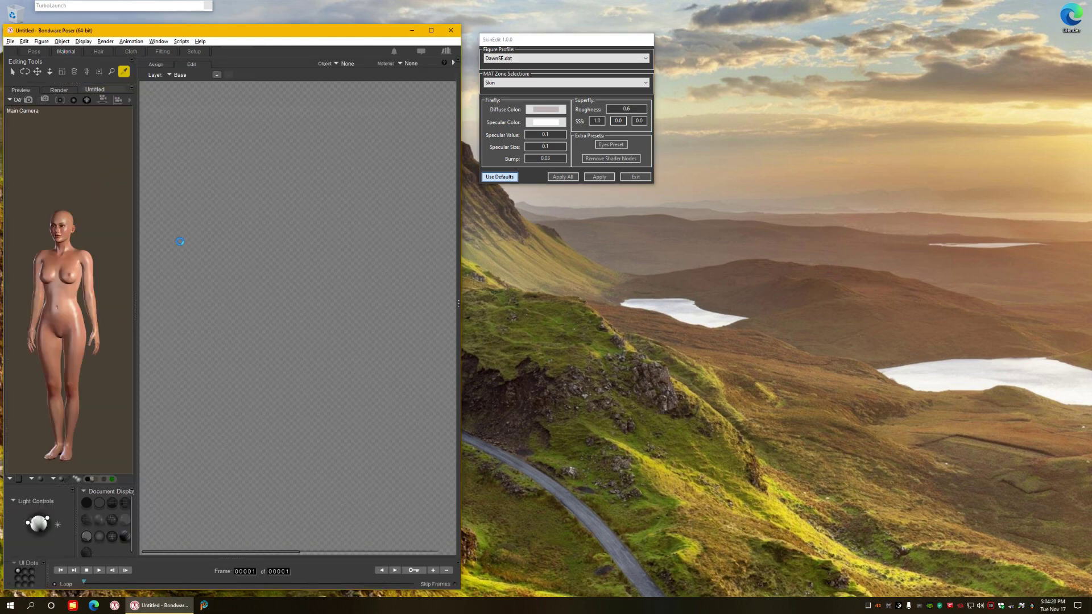
# Load Dawn's 3C_Body material nodes, confirm the material choice, and view SkinEdit's MAT Zone options.
pyautogui.click(72, 281)
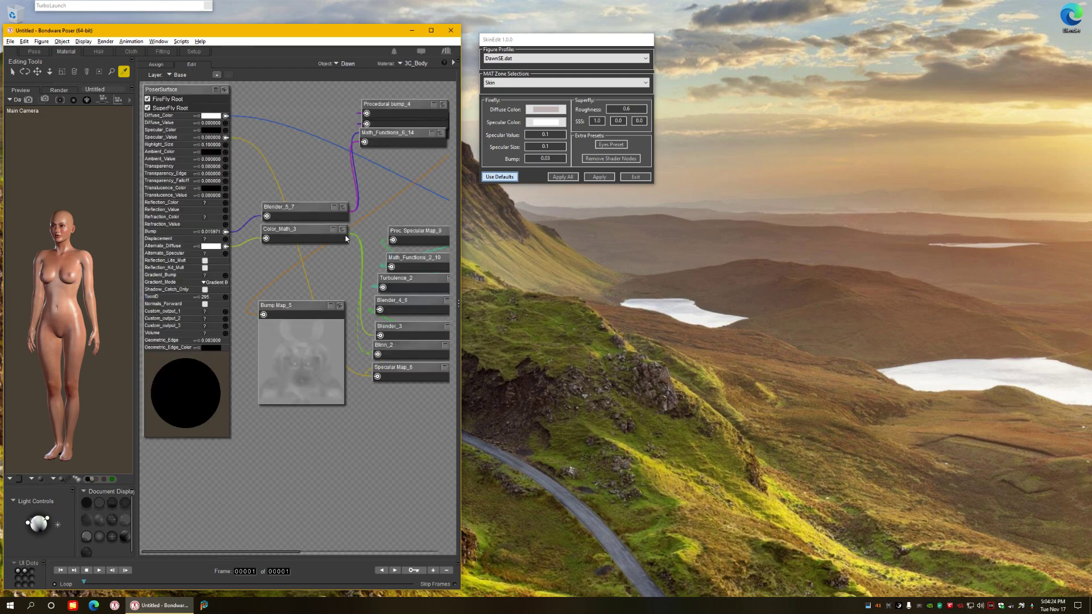
pyautogui.click(417, 64)
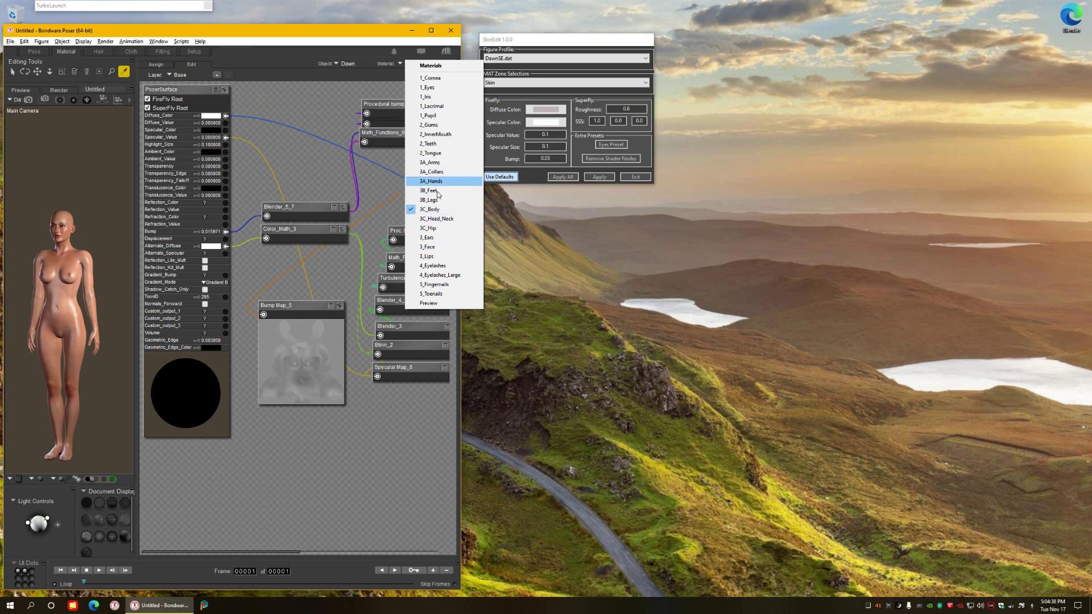
pyautogui.click(291, 152)
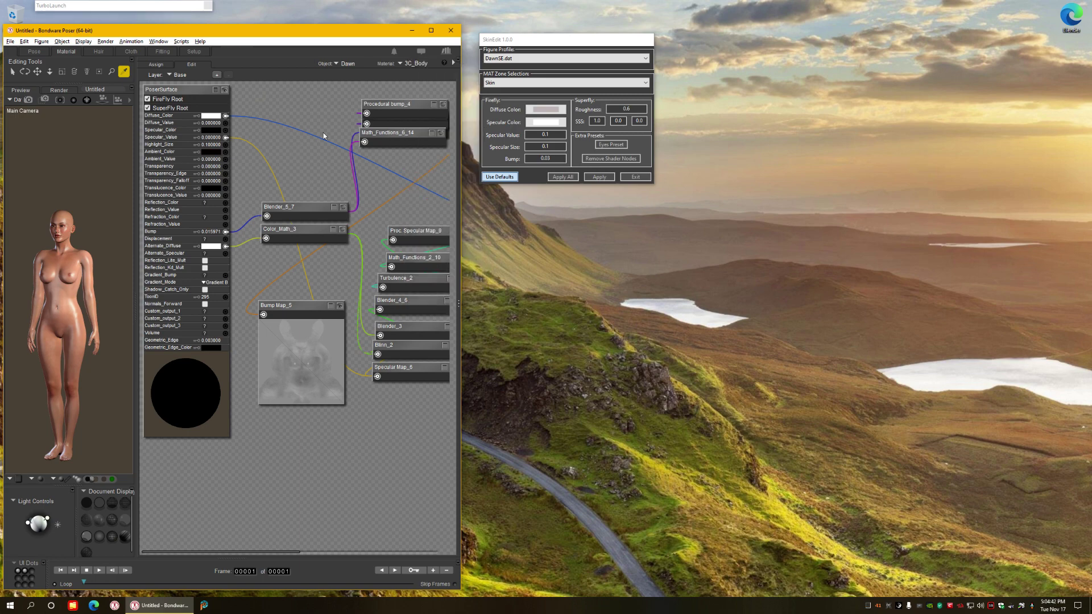
pyautogui.click(509, 84)
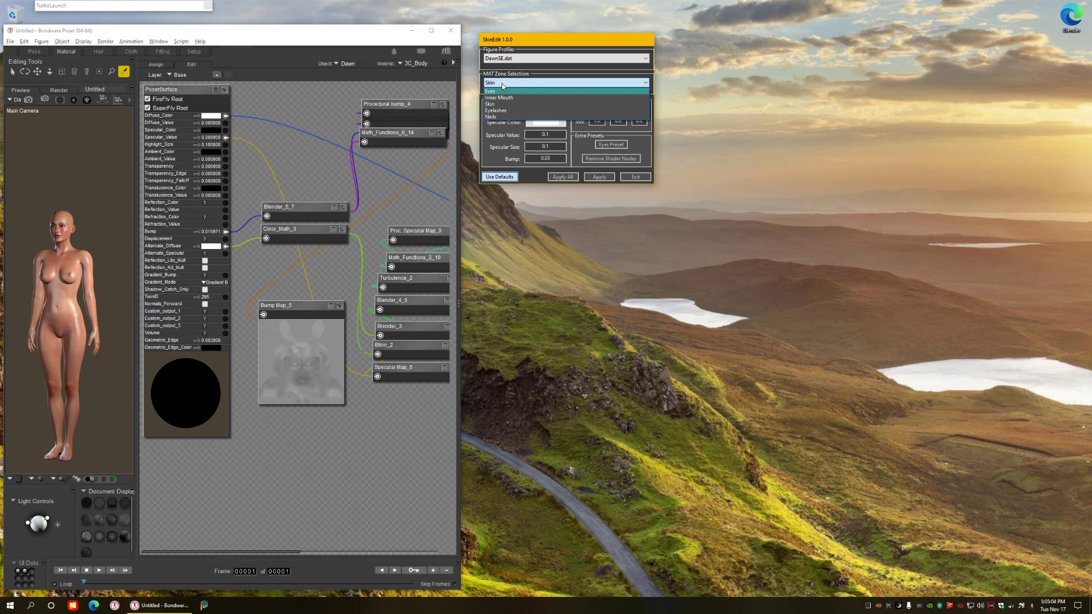
# Apply SkinEdit's Skin zone settings to Dawn, moving Blinn_2 to the canvas's lower left between applies.
pyautogui.click(501, 106)
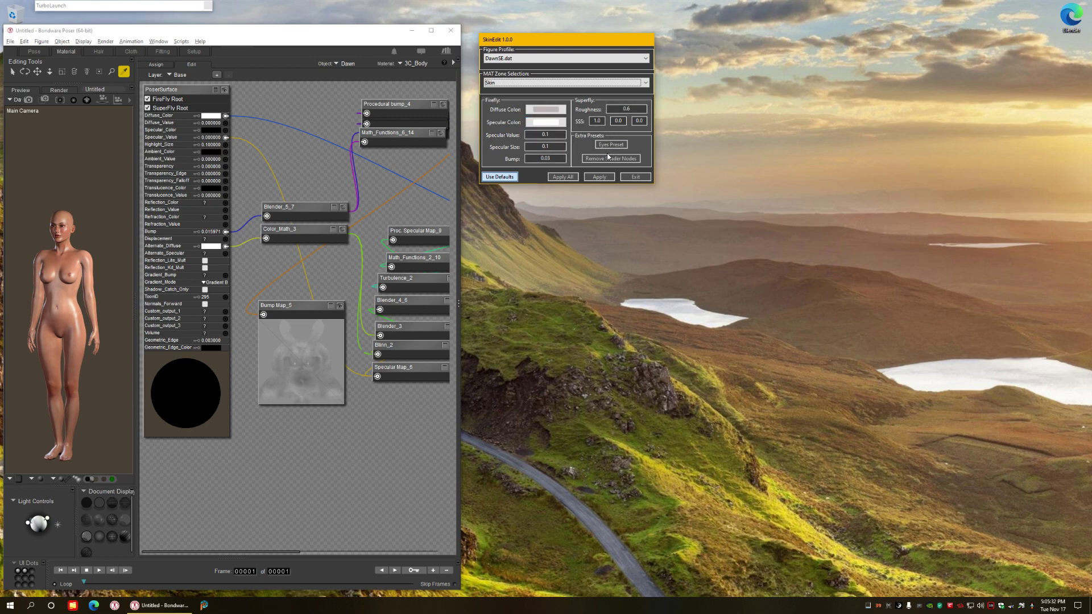
pyautogui.click(598, 178)
pyautogui.moveTo(393, 345); pyautogui.dragTo(282, 440)
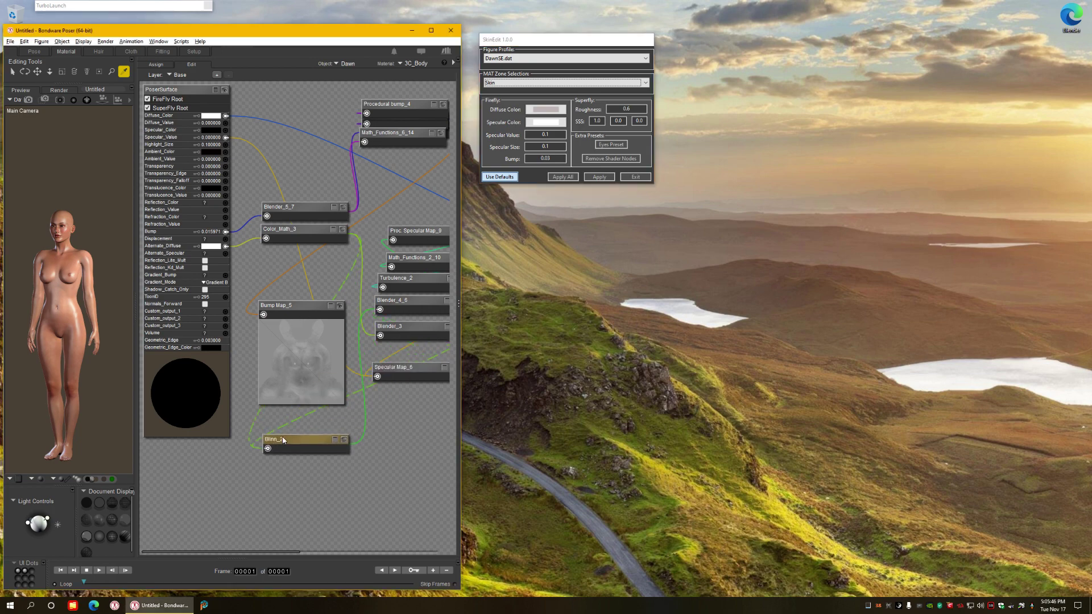
pyautogui.click(599, 176)
# Remove the existing shader nodes and move Specular Map_6 near the top, showing its texture preview.
pyautogui.click(617, 160)
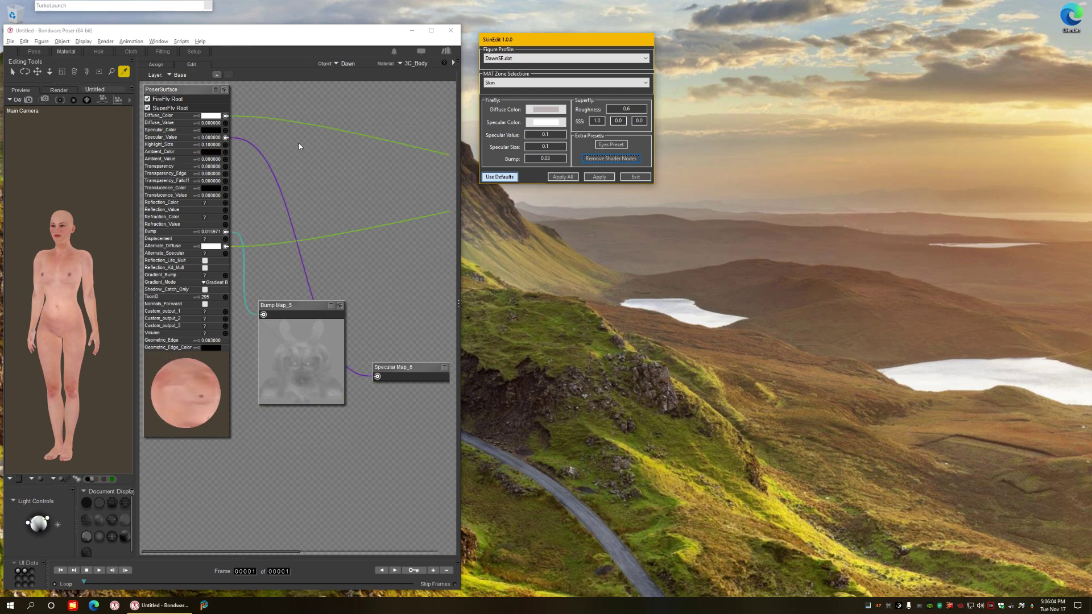
pyautogui.click(400, 347)
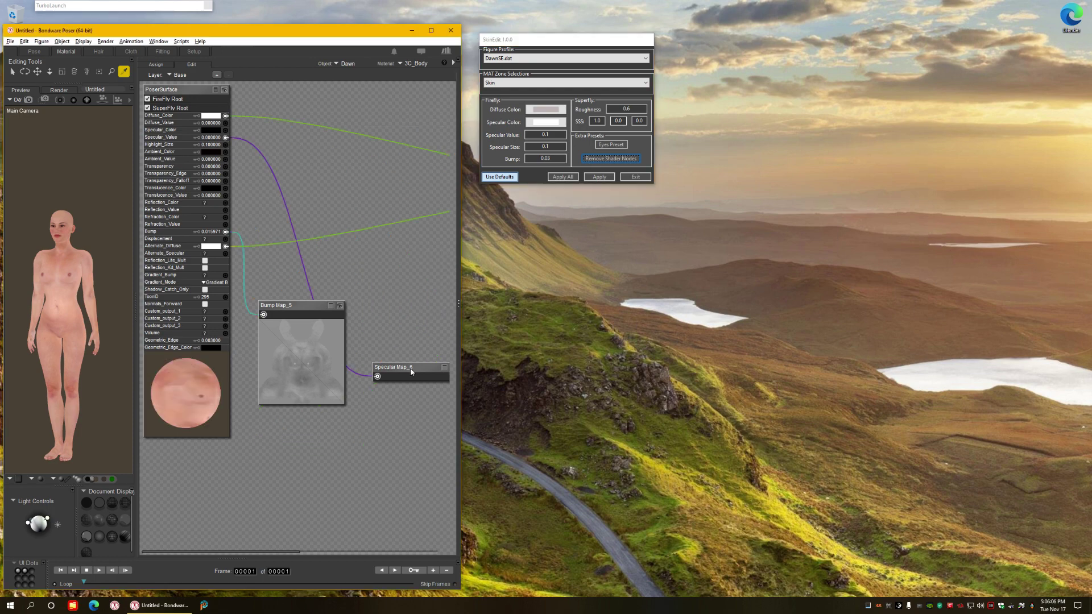
pyautogui.moveTo(450, 368); pyautogui.dragTo(350, 170)
pyautogui.click(349, 170)
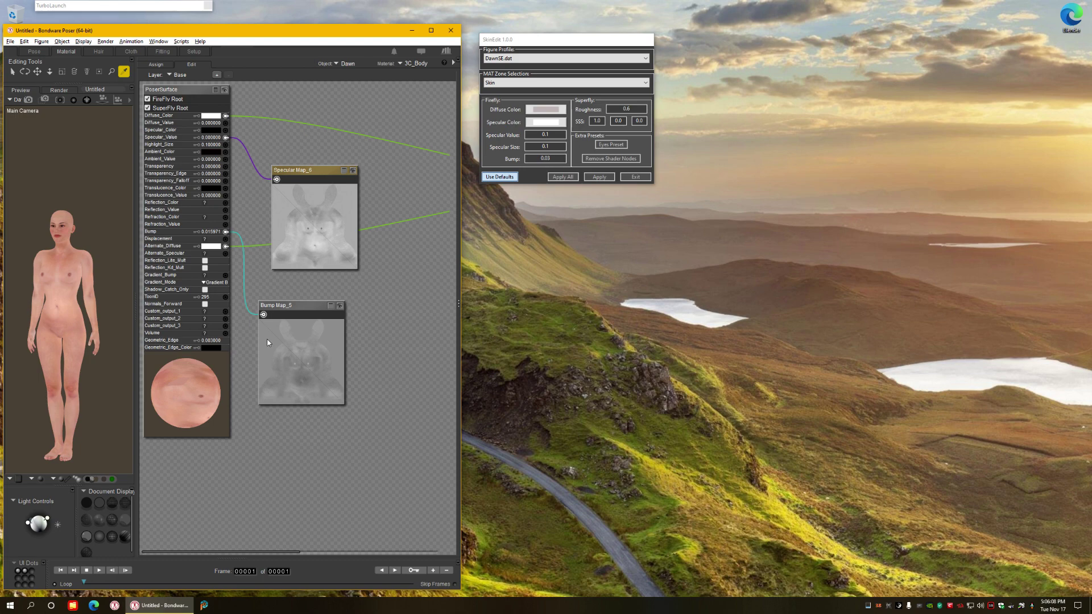
# Stack Color Map_4, Specular Map_6 and Bump Map_5 vertically beside PoserSurface, then reapply SkinEdit.
pyautogui.moveTo(235, 555); pyautogui.dragTo(318, 554)
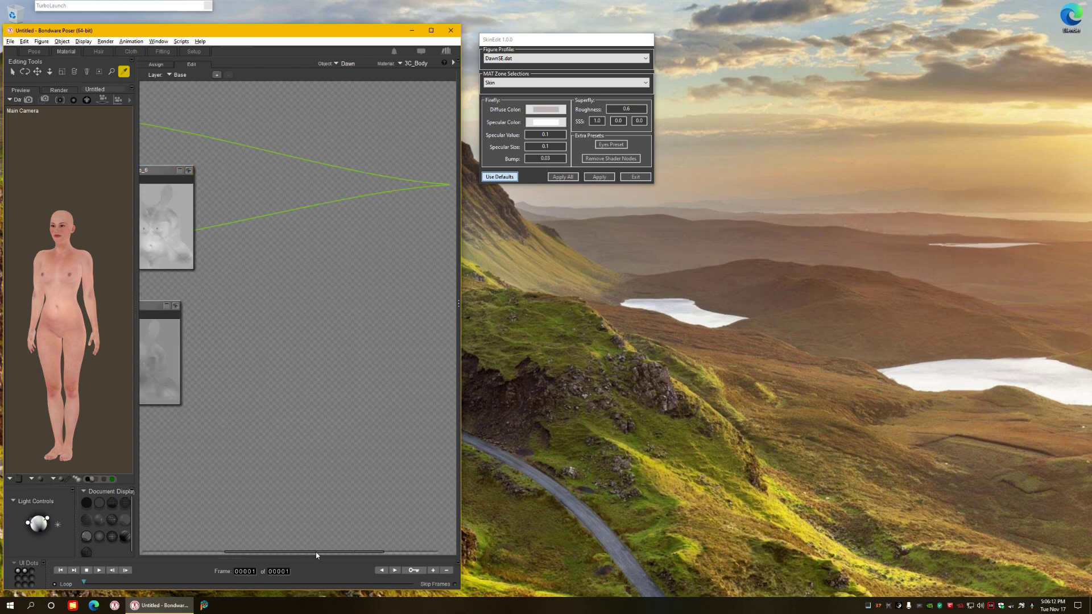
pyautogui.moveTo(313, 550); pyautogui.dragTo(366, 551)
pyautogui.moveTo(404, 181); pyautogui.dragTo(104, 151)
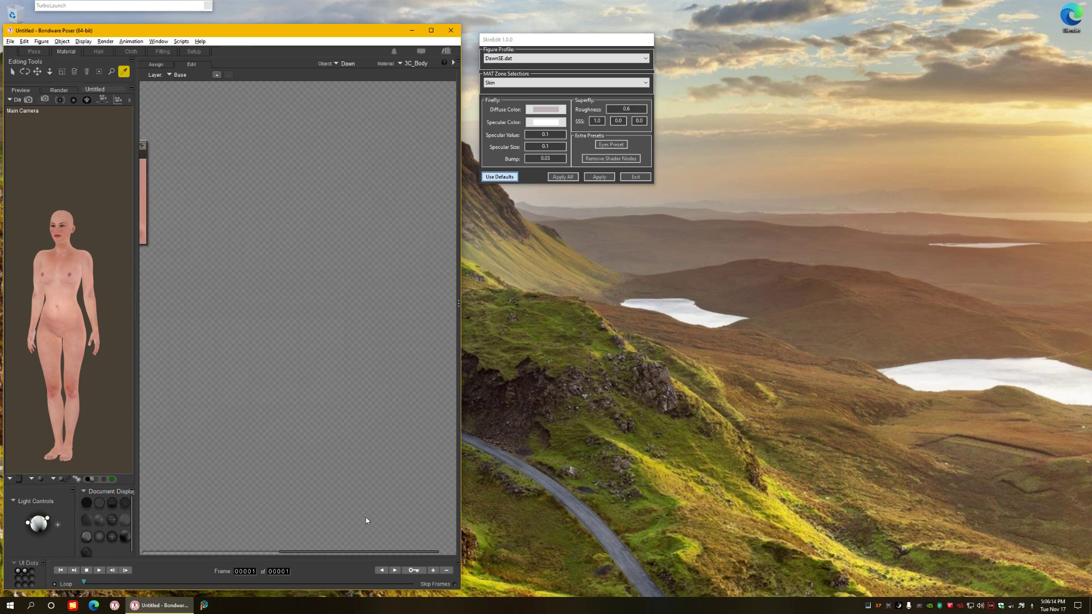
pyautogui.moveTo(387, 555); pyautogui.dragTo(256, 555)
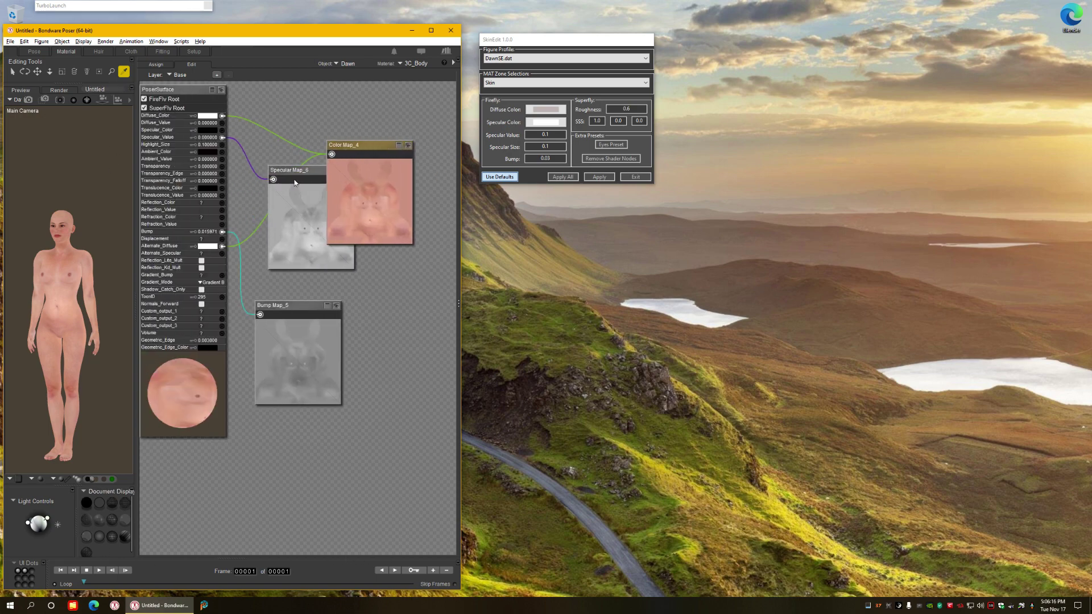
pyautogui.moveTo(288, 309); pyautogui.dragTo(294, 363)
pyautogui.moveTo(303, 178); pyautogui.dragTo(294, 254)
pyautogui.moveTo(385, 141); pyautogui.dragTo(316, 99)
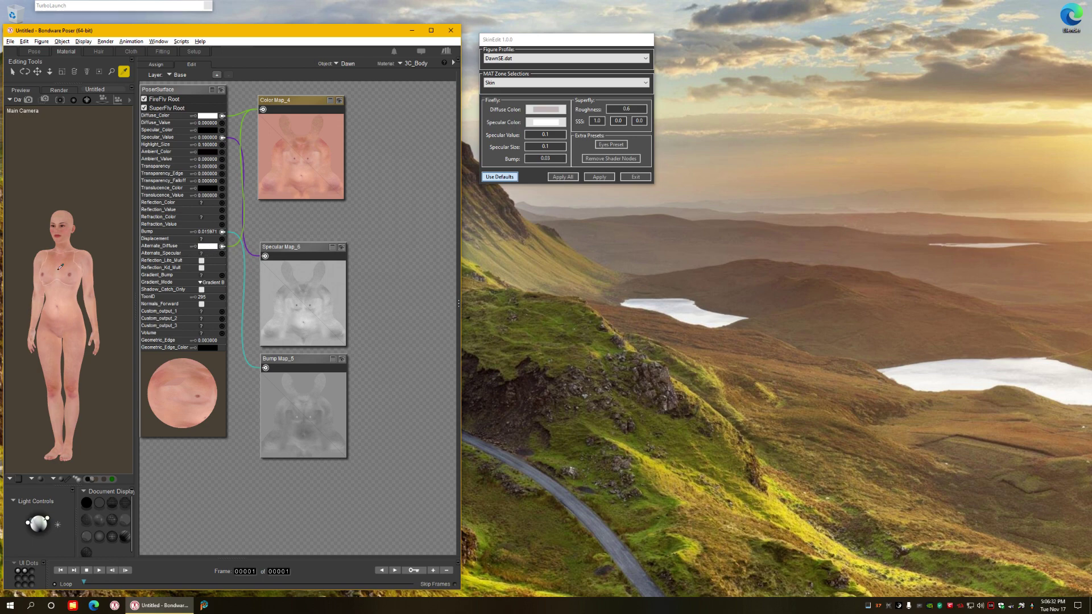
pyautogui.scroll(4, 62, 274)
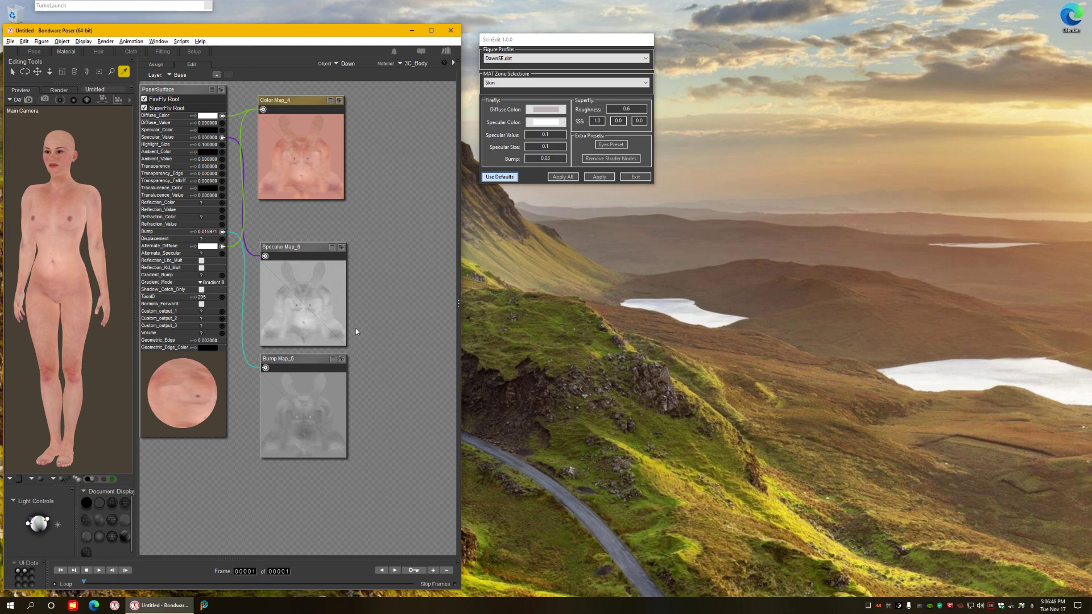
pyautogui.click(598, 178)
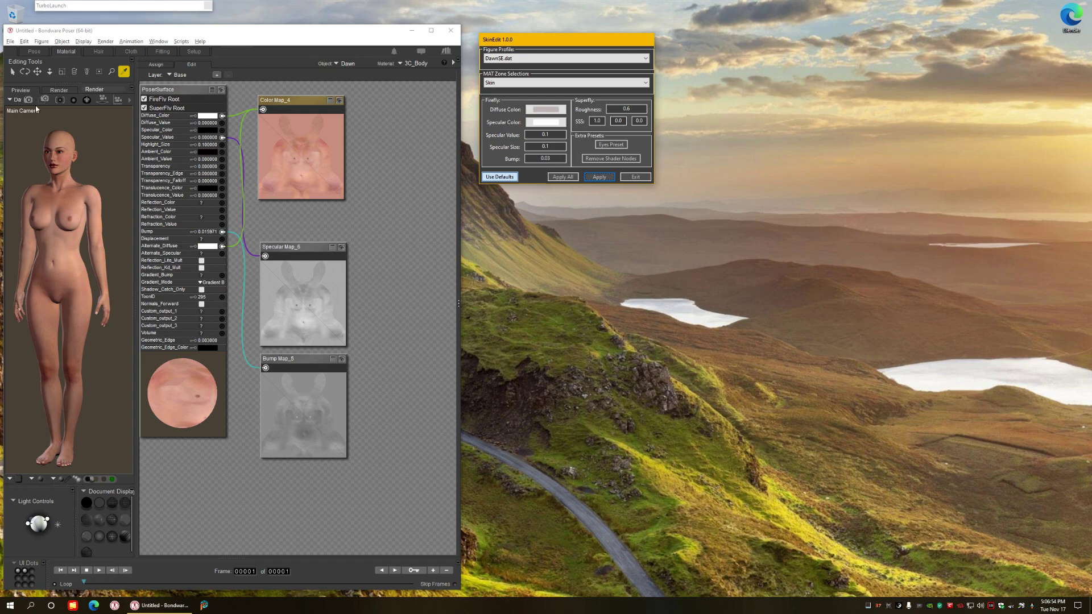
# Check the 3C_Head_Neck and 3C_Body materials, then run a SuperFly test render of Dawn.
pyautogui.click(63, 178)
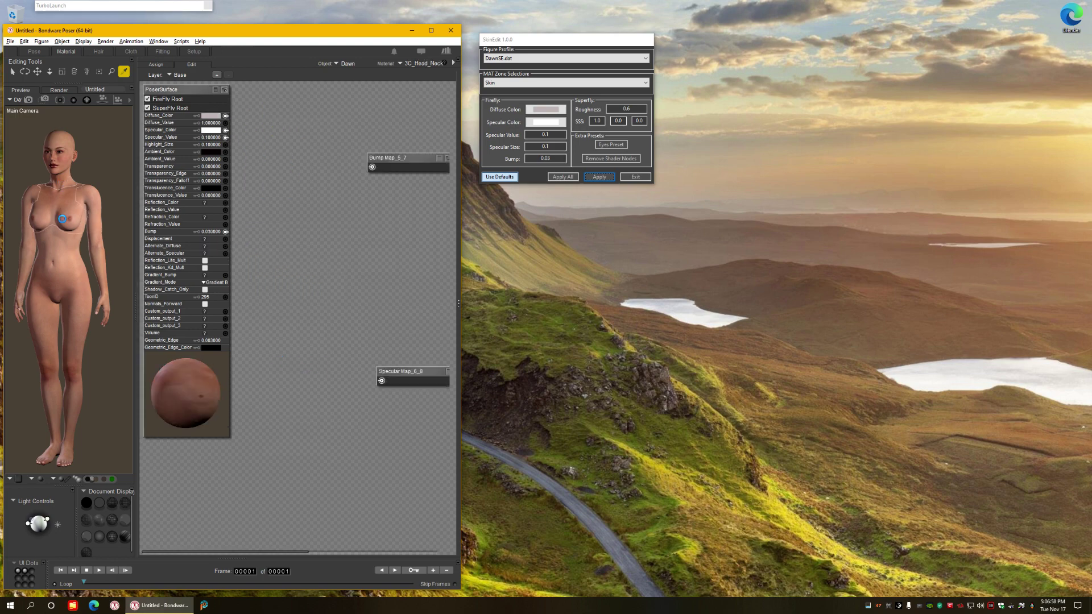
pyautogui.click(63, 219)
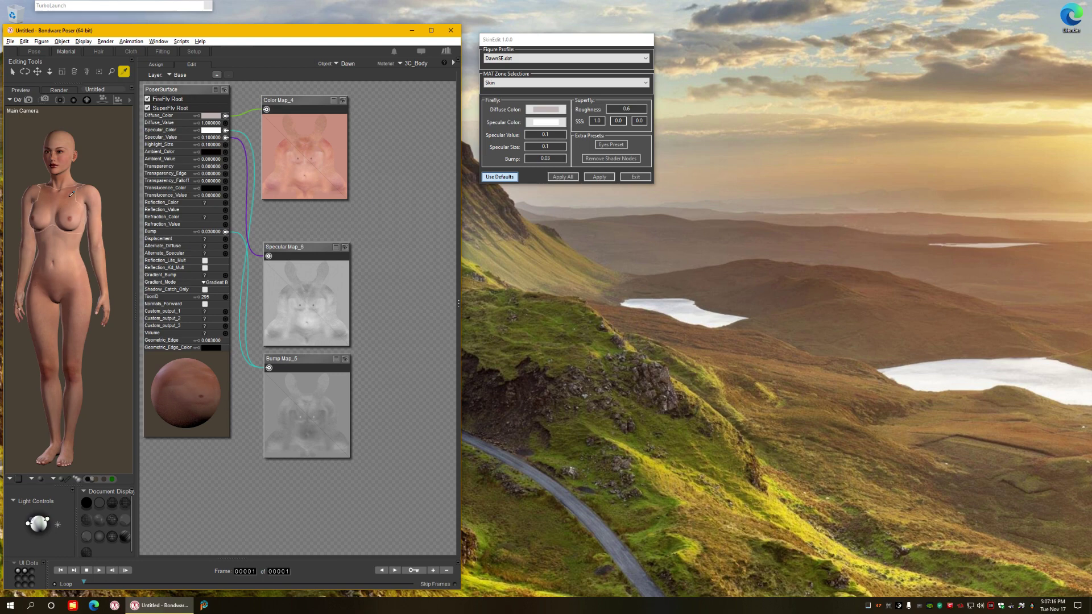
pyautogui.scroll(2, 66, 195)
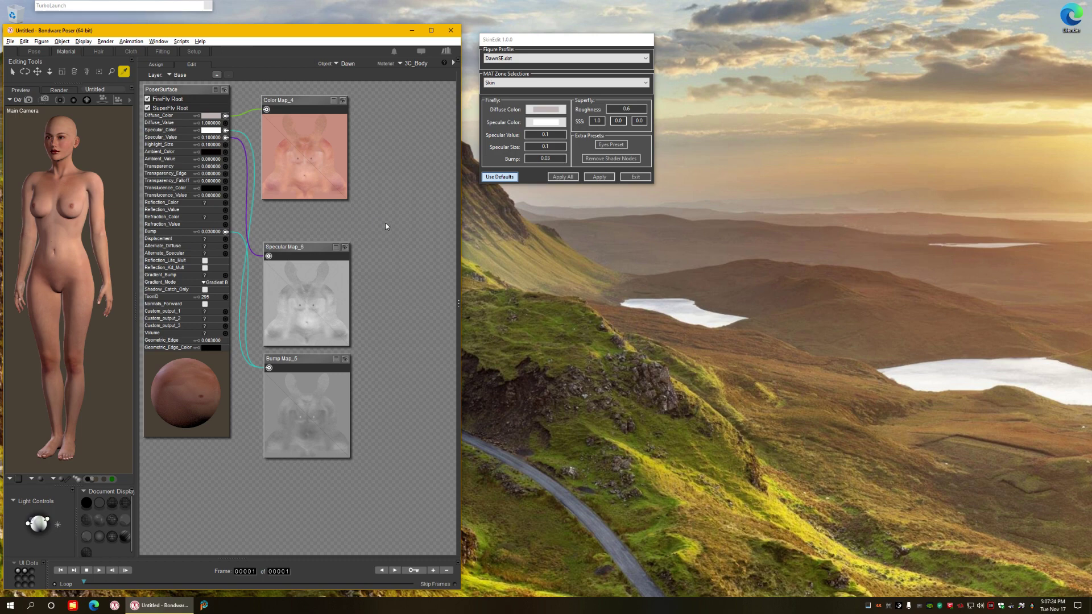
pyautogui.hotkey('ctrl', 'r')
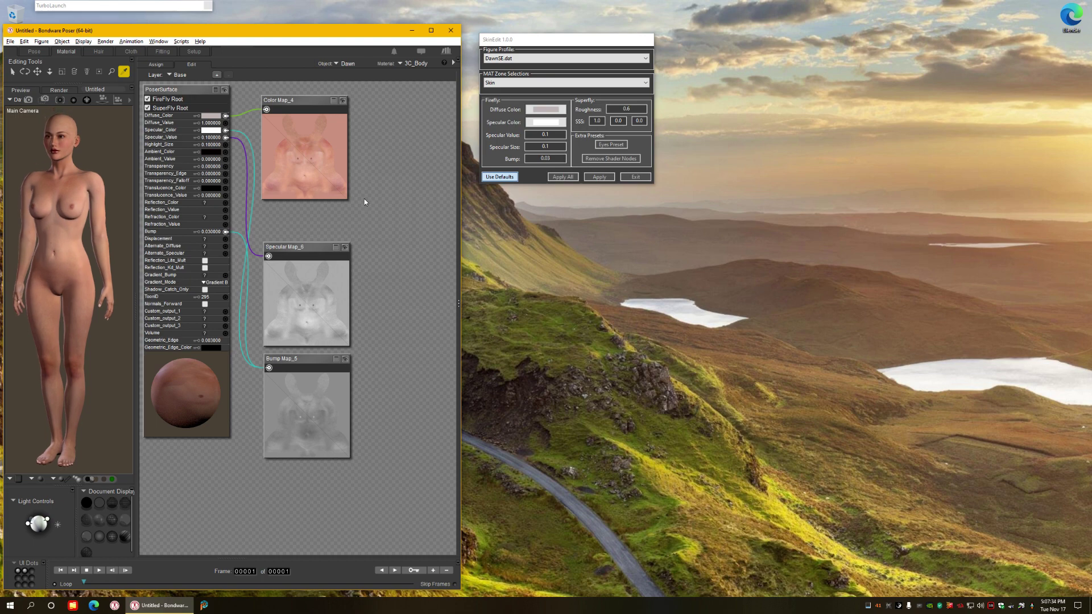
# Lighten SkinEdit's skin diffuse colour by raising Lum and apply it to Dawn.
pyautogui.click(548, 110)
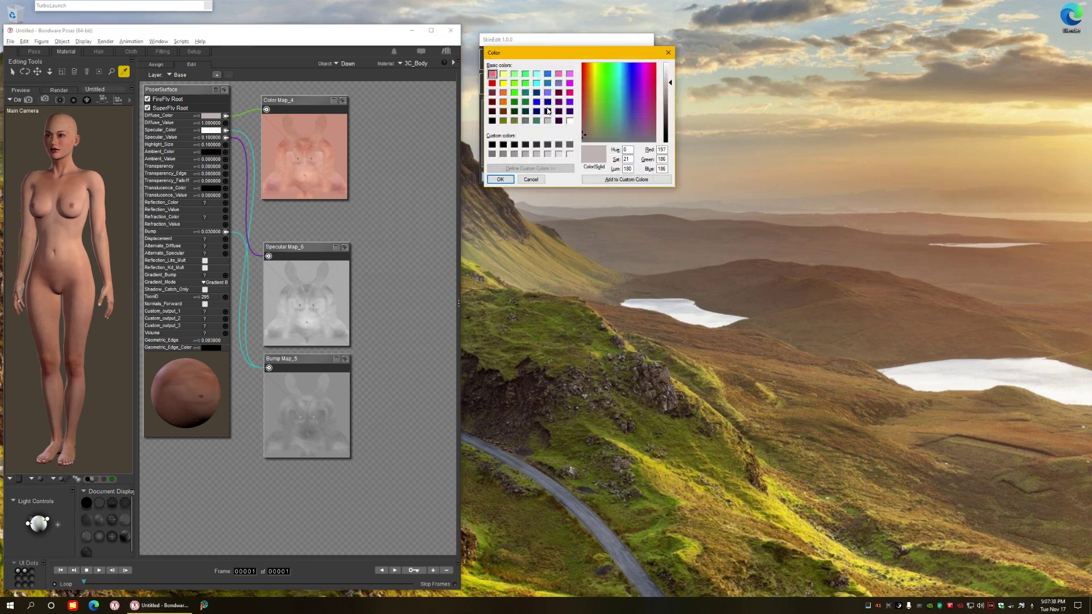
pyautogui.moveTo(670, 85); pyautogui.dragTo(671, 72)
pyautogui.click(501, 180)
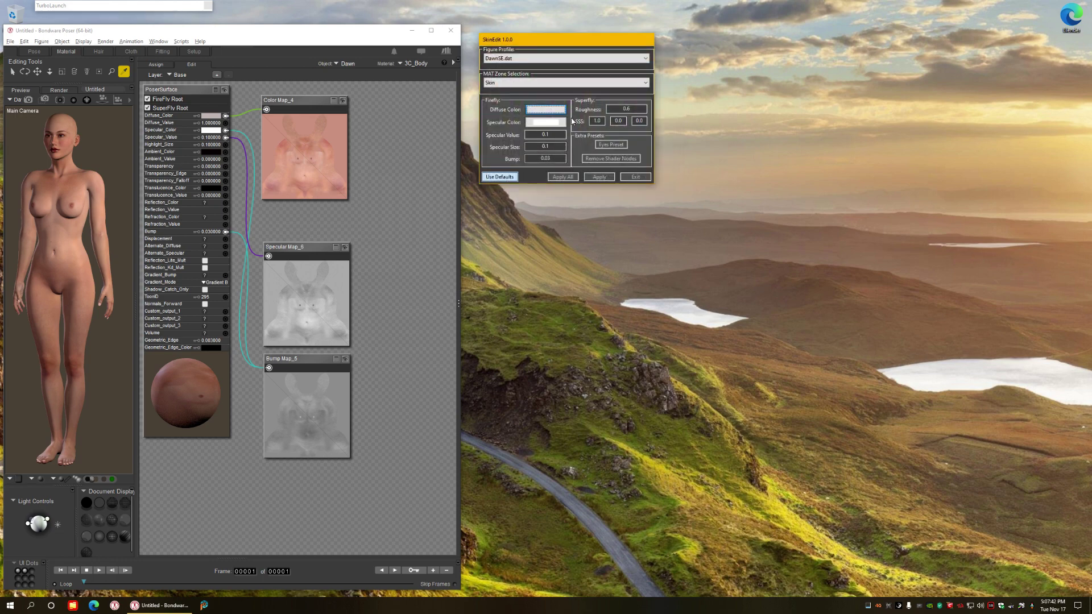
pyautogui.click(599, 177)
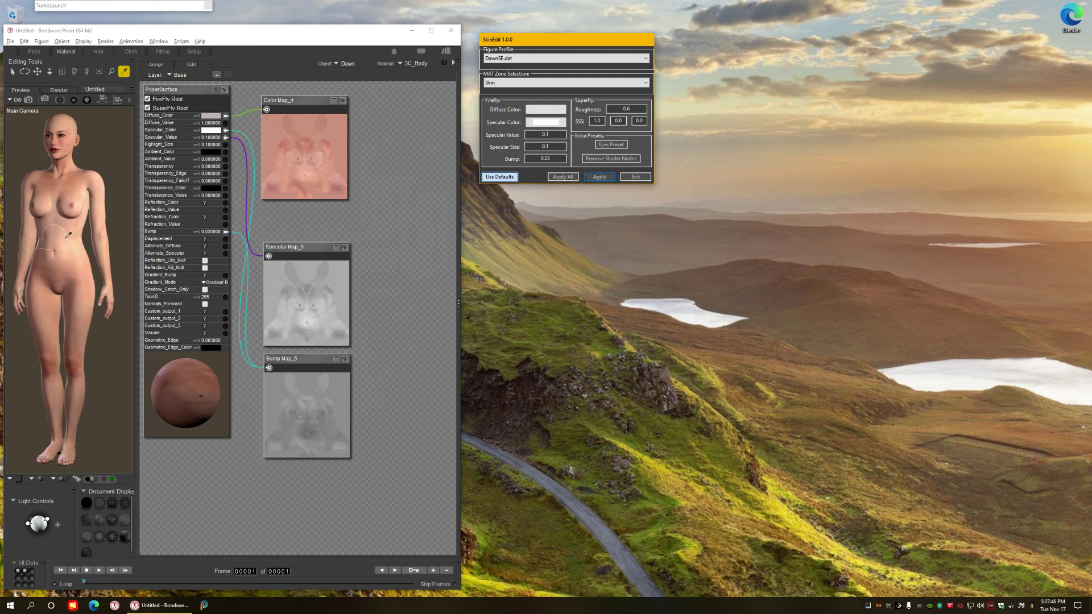
# Darken the diffuse colour again, reapply it, and keep Skin as the MAT zone.
pyautogui.click(545, 110)
pyautogui.moveTo(673, 75); pyautogui.dragTo(673, 94)
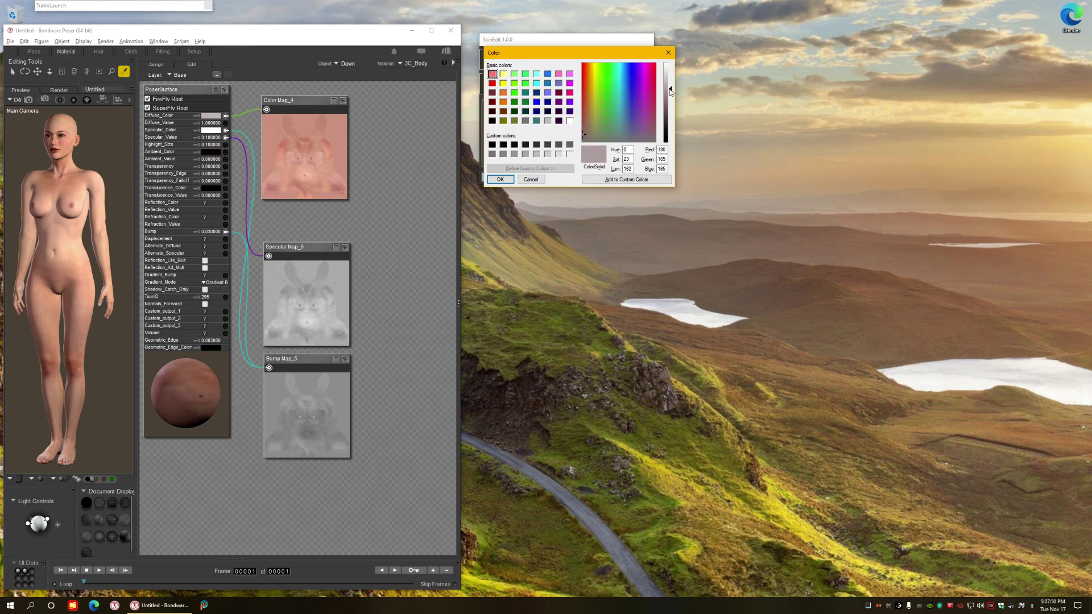
pyautogui.click(501, 179)
pyautogui.click(589, 178)
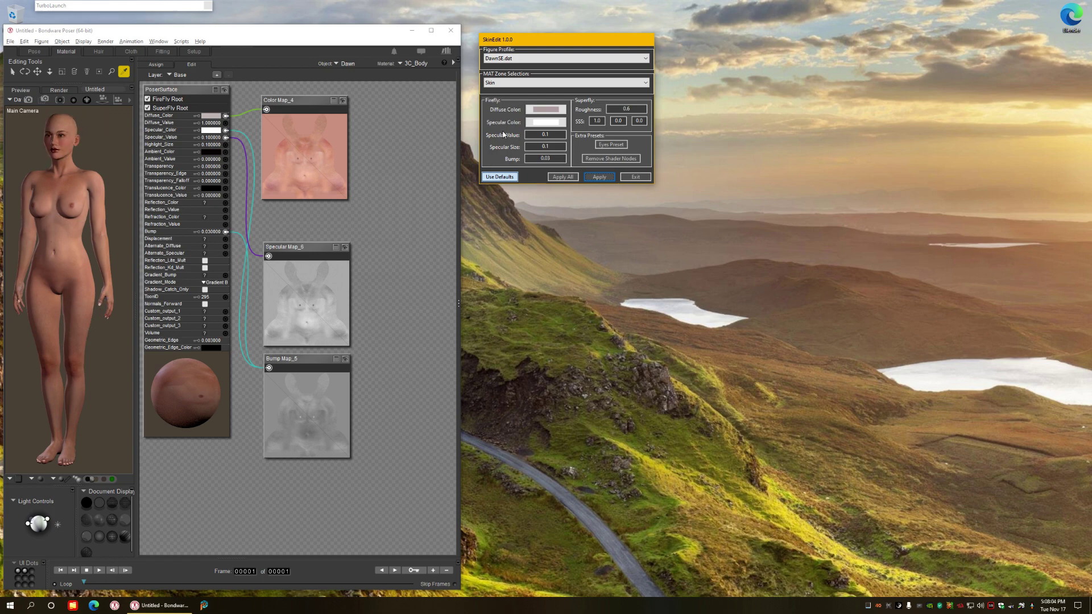
pyautogui.click(496, 82)
pyautogui.click(495, 108)
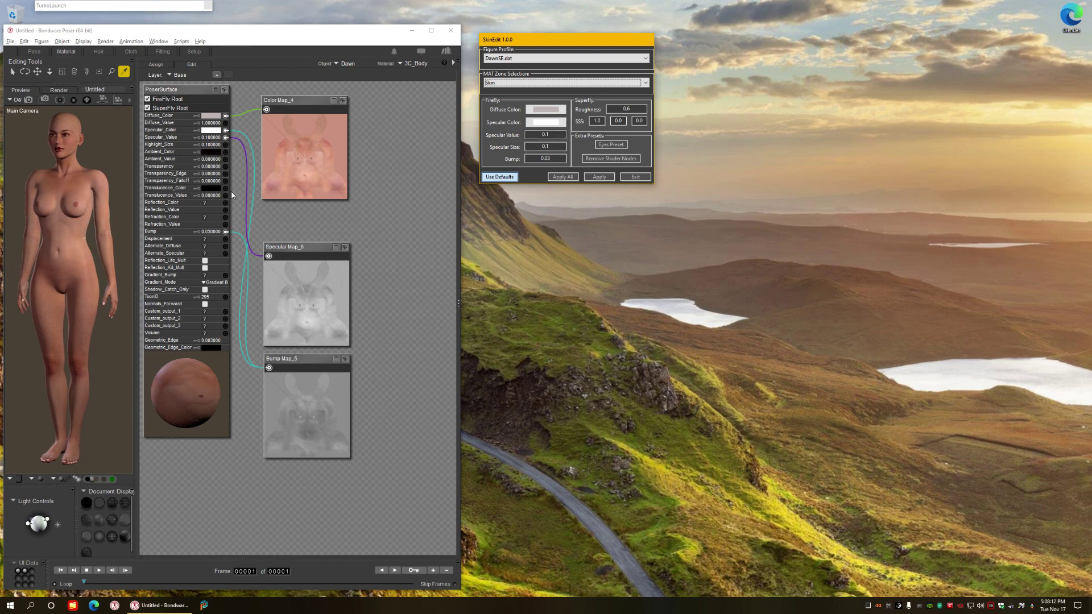
# Change the skin's Specular Value from 0.1 to 0.3, apply it, and zoom the preview to check.
pyautogui.click(556, 135)
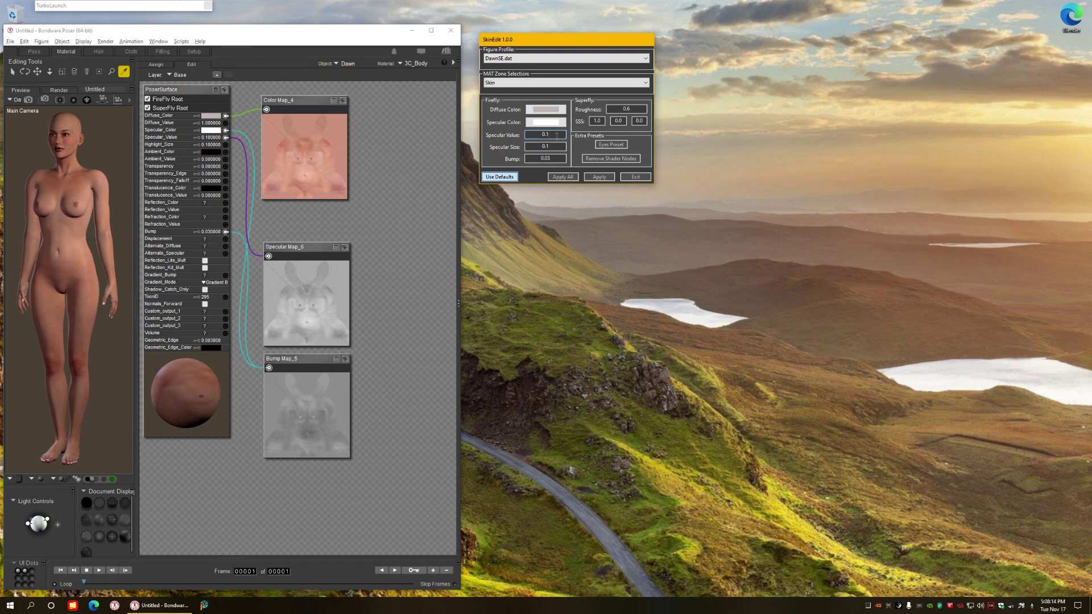
pyautogui.press('BackSpace')
pyautogui.write('3')
pyautogui.click(599, 177)
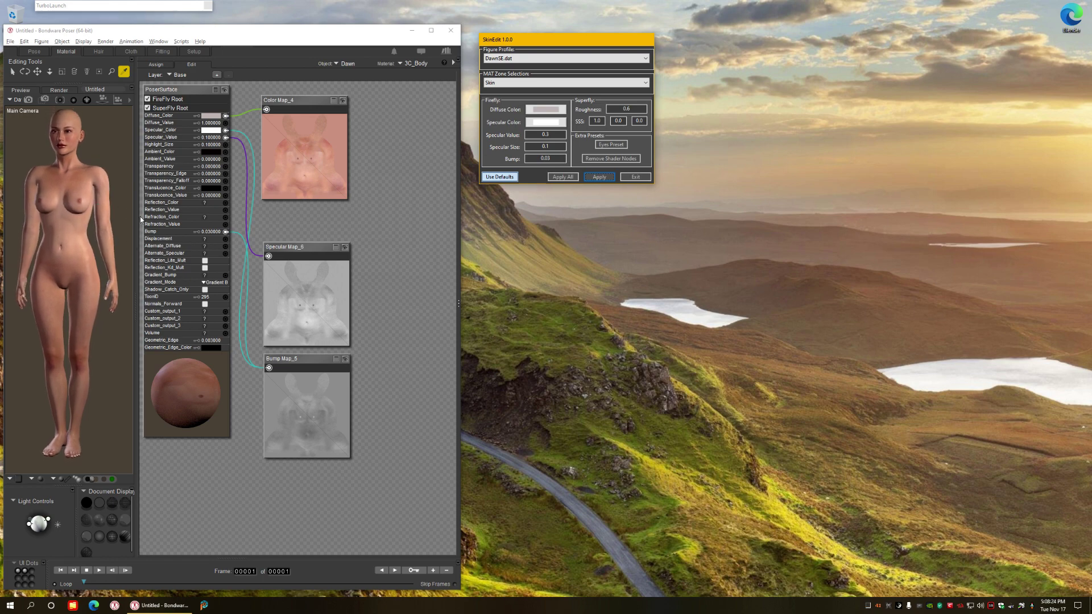
pyautogui.scroll(10, 119, 238)
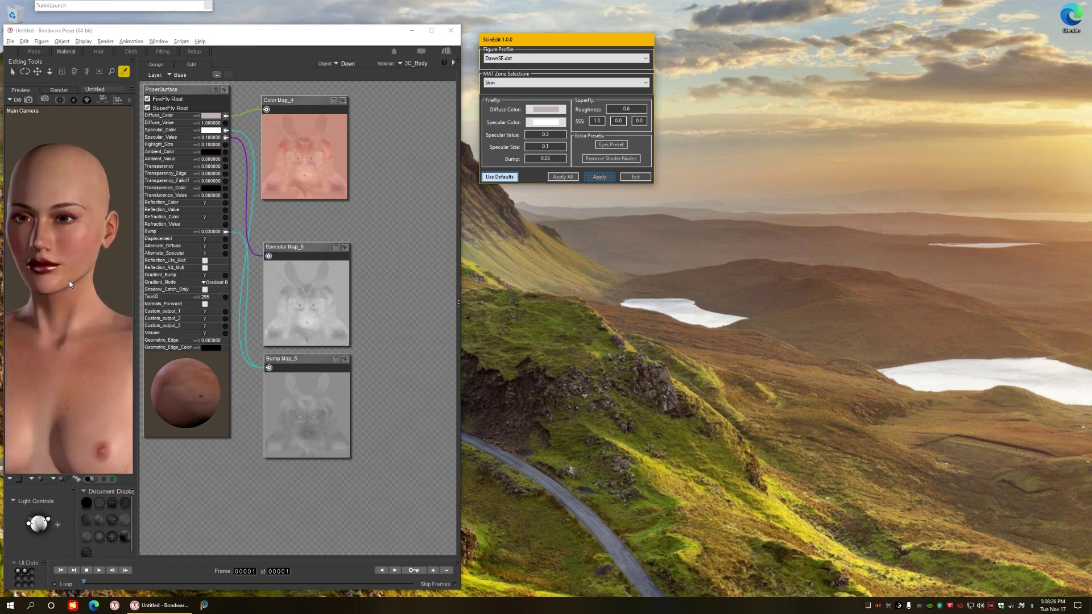
pyautogui.scroll(-10, 60, 268)
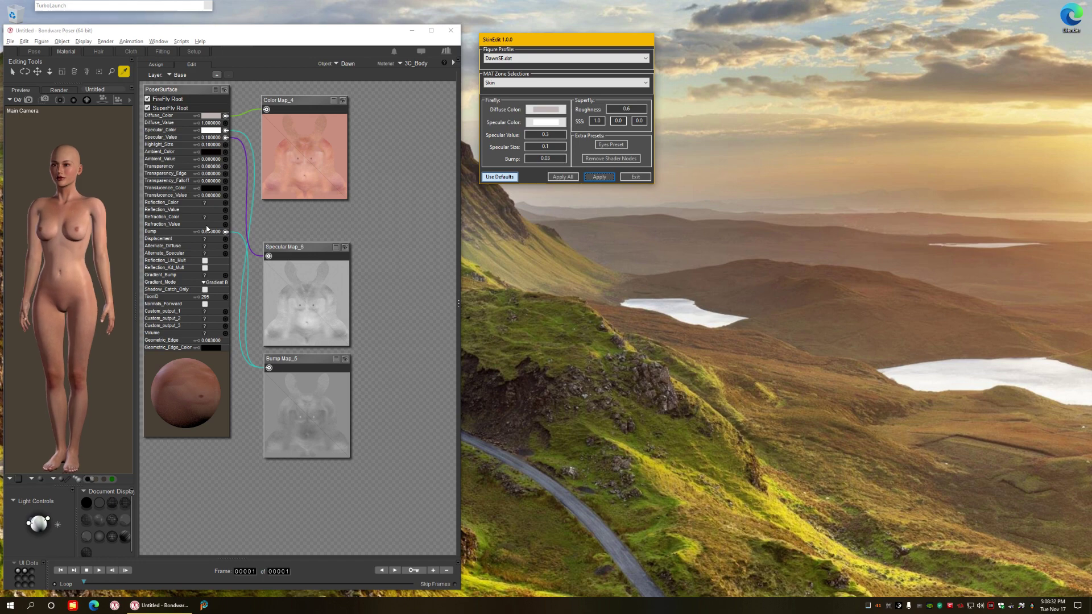
pyautogui.click(501, 84)
# Apply SkinEdit's Nails zone defaults so Dawn's nails get the dark red diffuse colour.
pyautogui.click(493, 117)
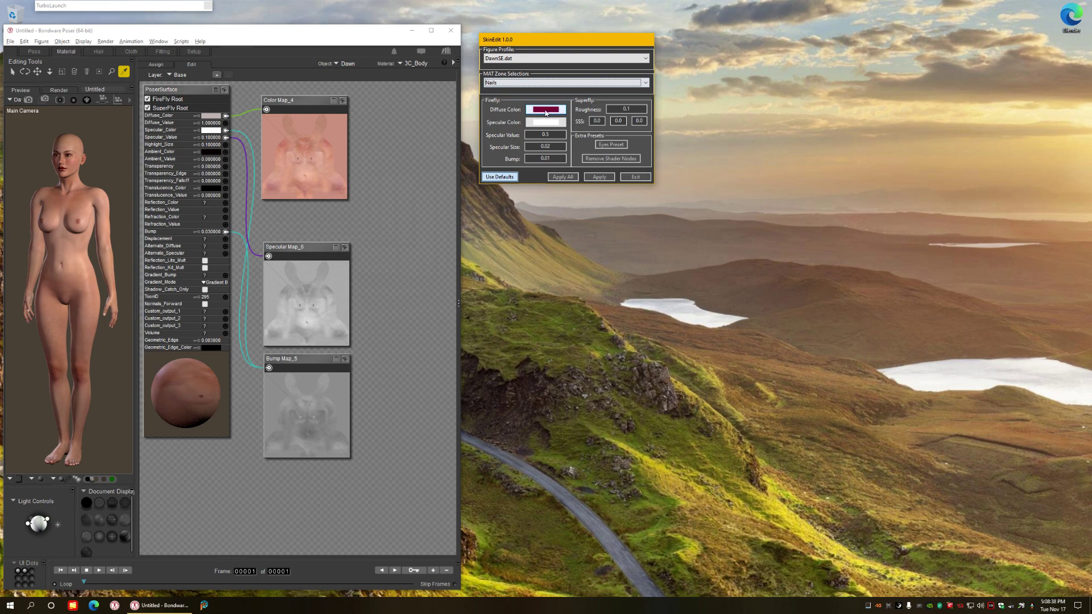
pyautogui.scroll(5, 99, 237)
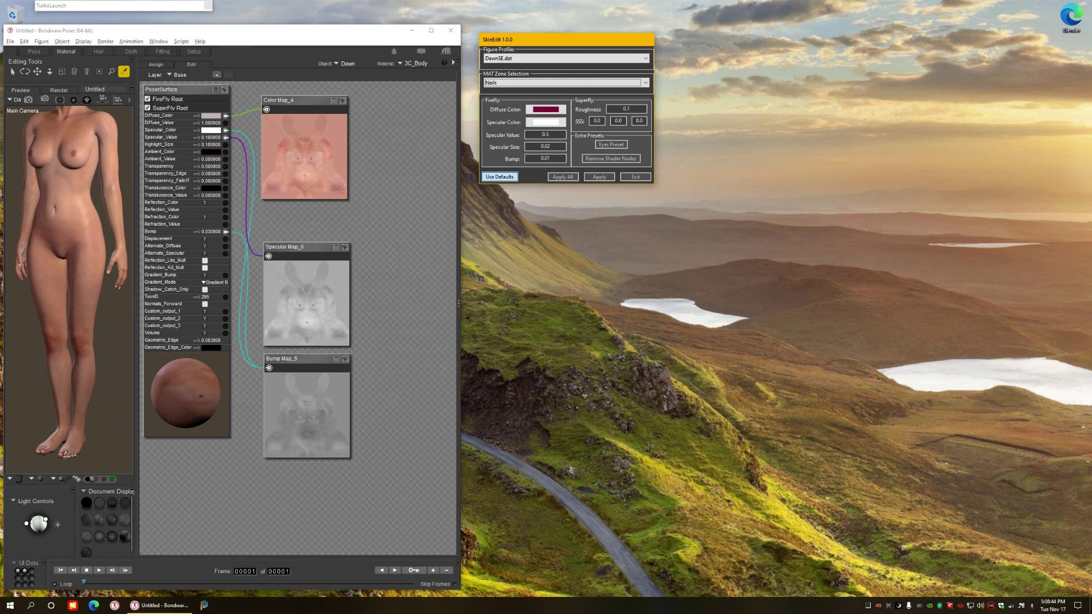
pyautogui.scroll(3, 69, 166)
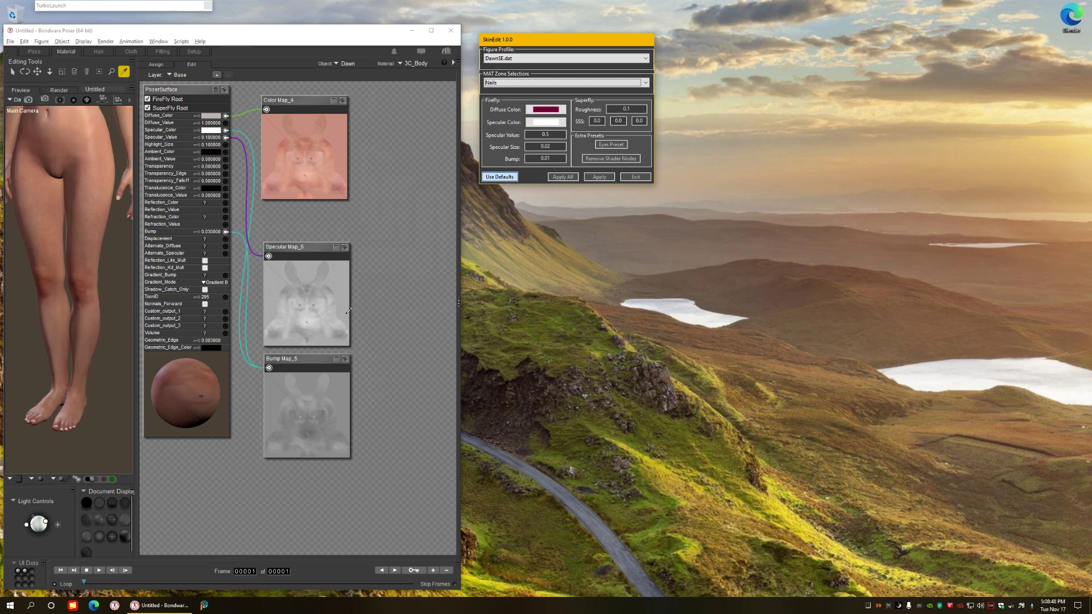
pyautogui.click(599, 177)
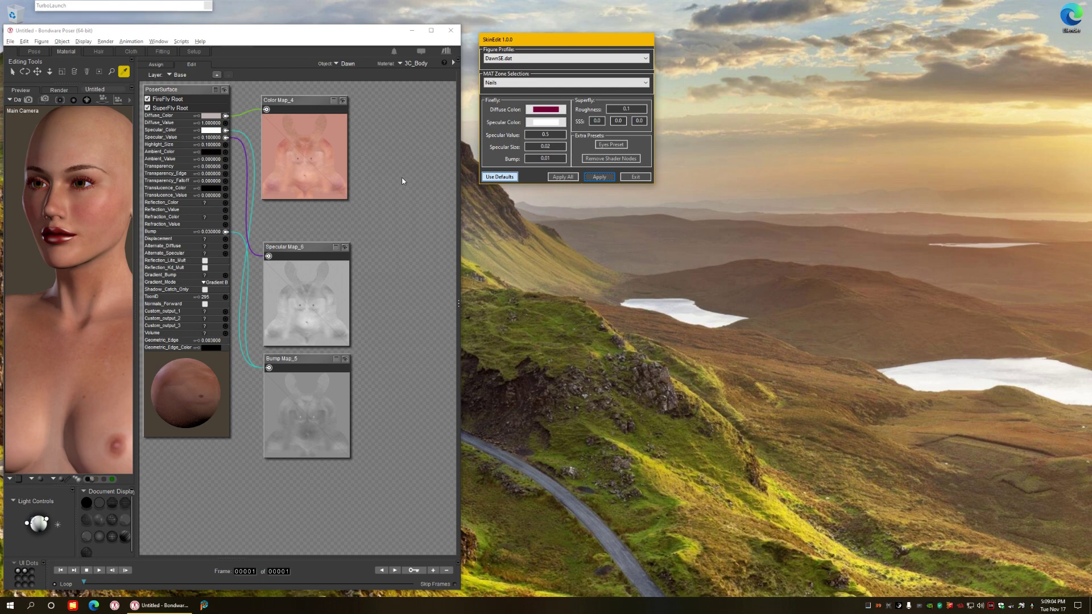
pyautogui.click(402, 180)
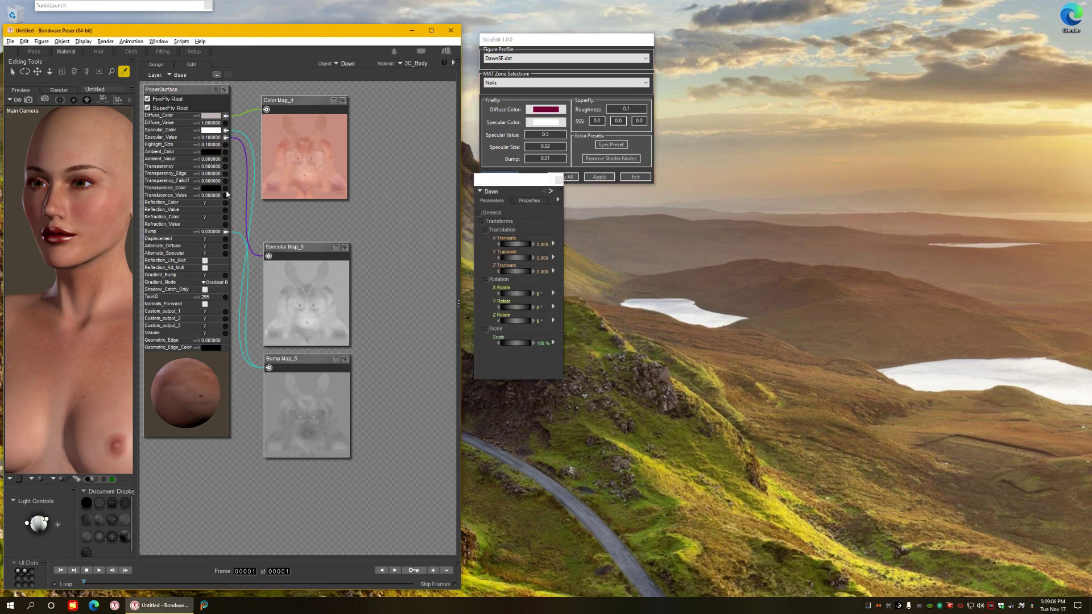
# Select Dawn's jaw and bend it open to about 19°.
pyautogui.click(12, 71)
pyautogui.click(59, 254)
pyautogui.moveTo(509, 253); pyautogui.dragTo(526, 252)
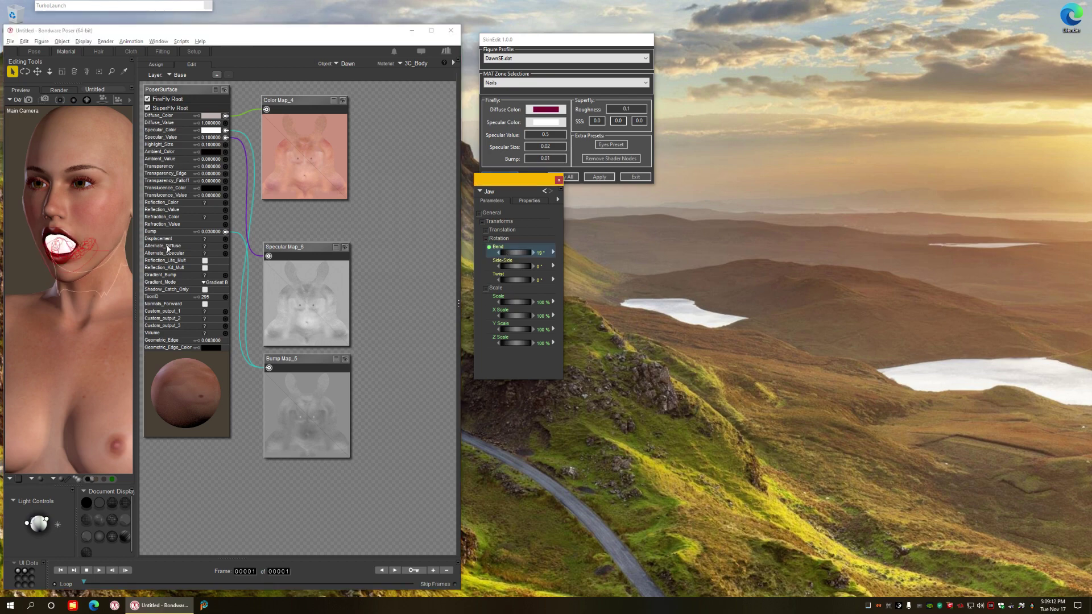
pyautogui.moveTo(524, 189); pyautogui.dragTo(531, 248)
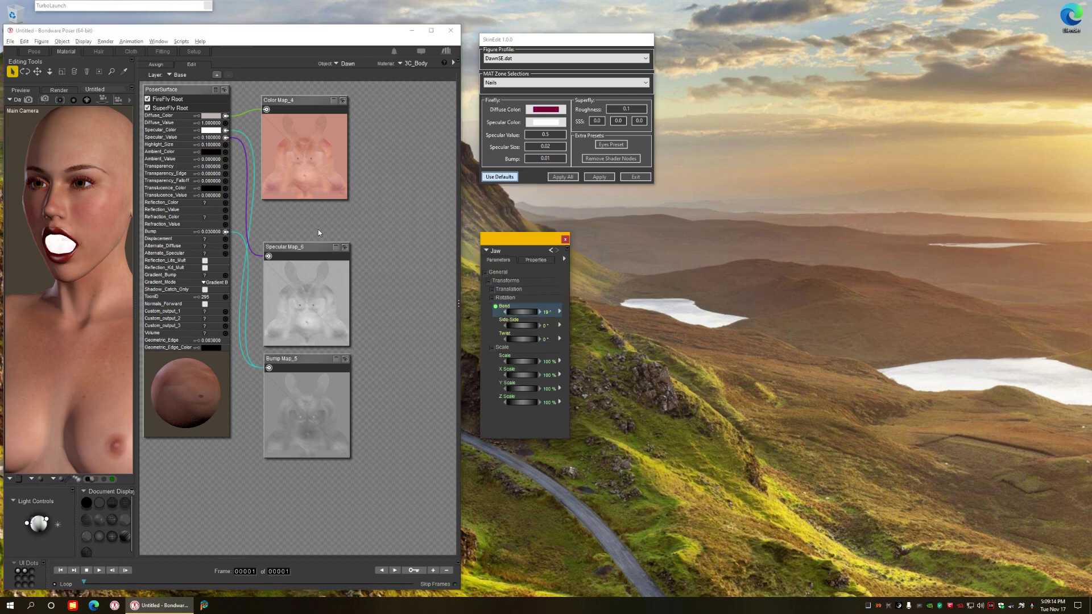
# Load the 2_Teeth material from the open mouth and move its Color Map node near the top.
pyautogui.click(125, 71)
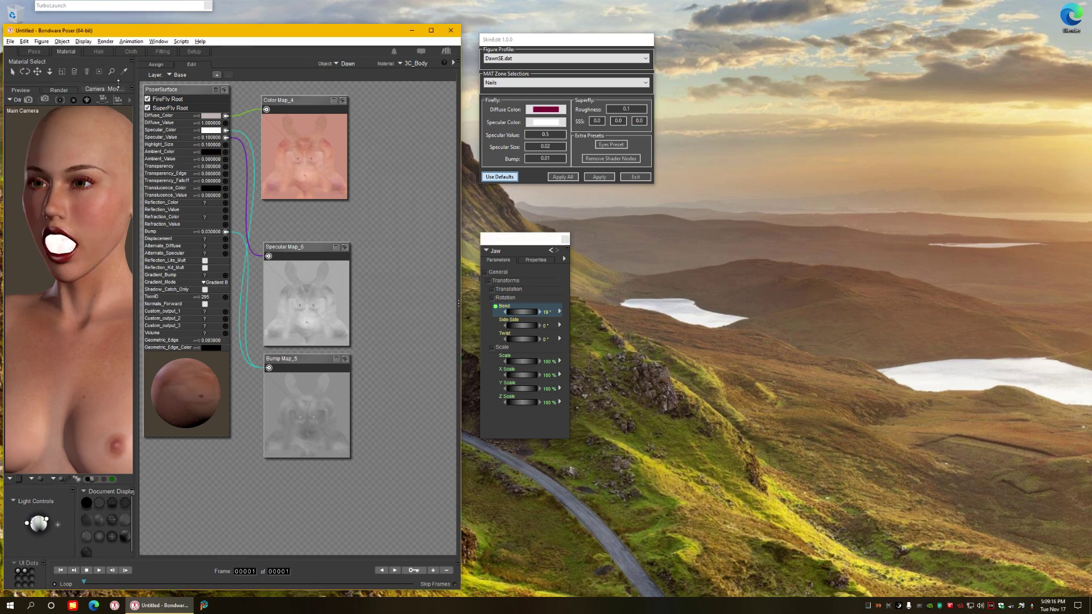
pyautogui.scroll(3, 83, 241)
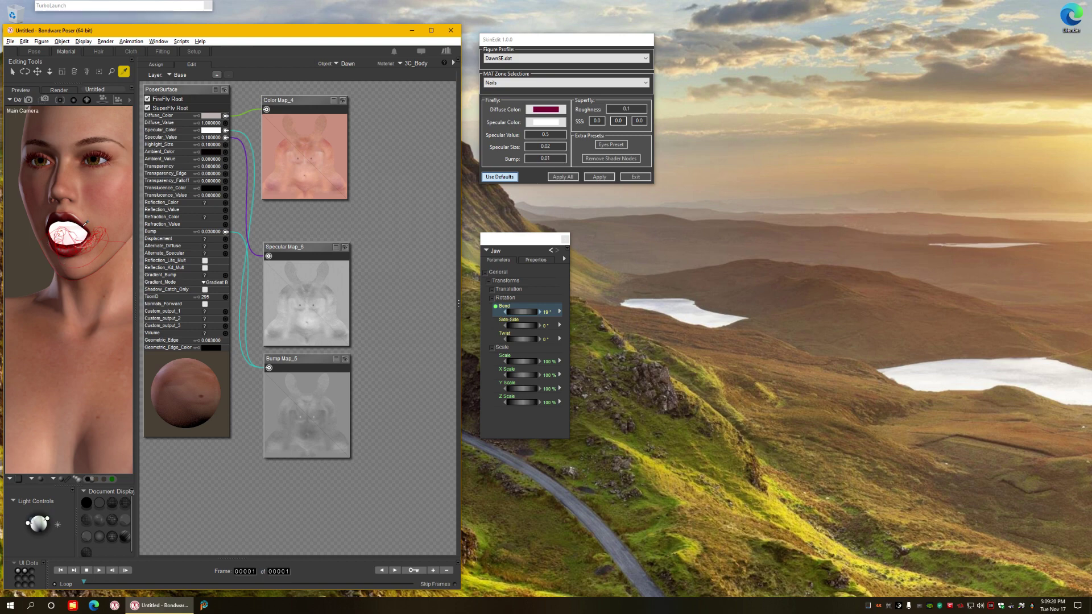
pyautogui.click(61, 228)
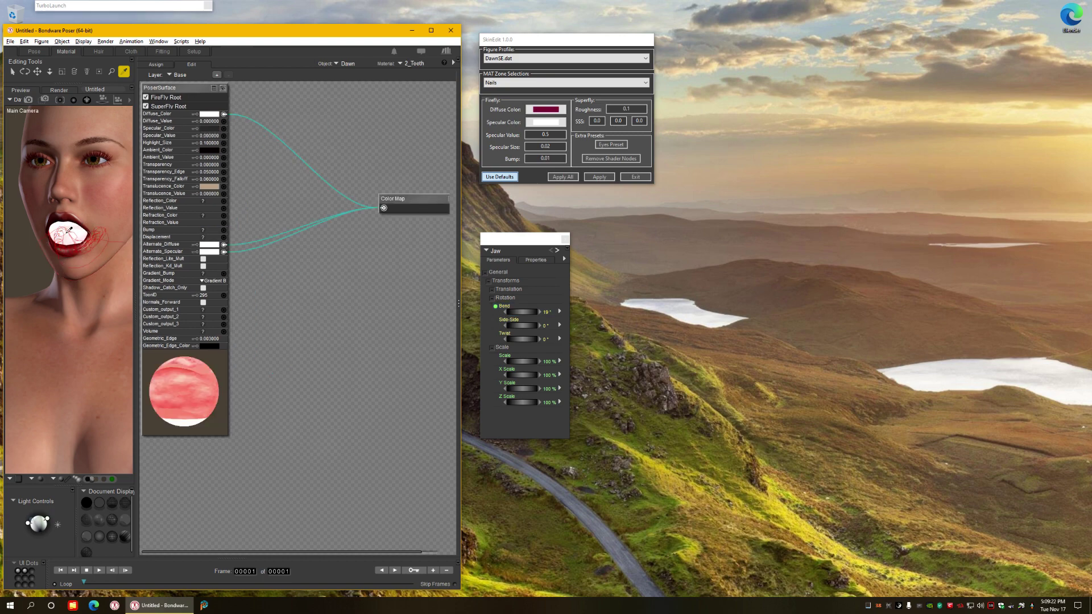
pyautogui.moveTo(411, 200); pyautogui.dragTo(317, 107)
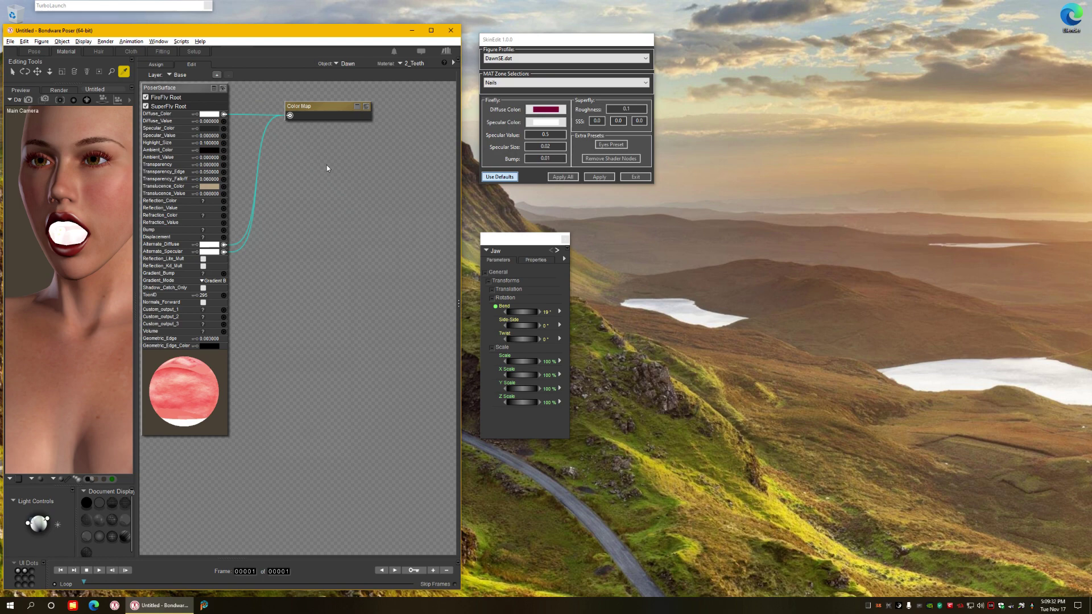
pyautogui.click(532, 83)
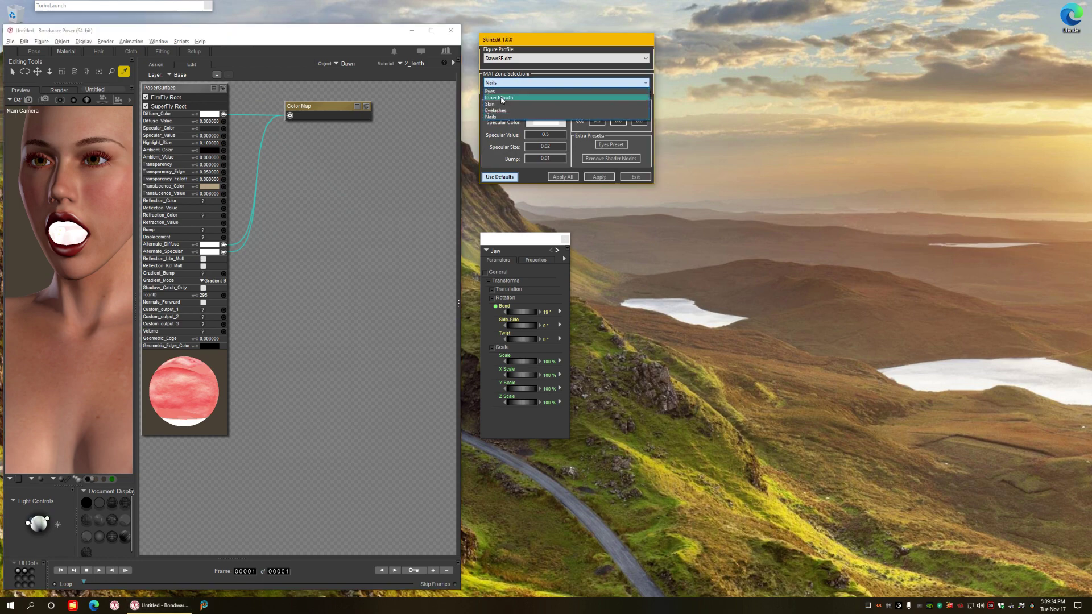
# Apply the Inner Mouth defaults to the teeth, then reset Jaw Bend to 0° and close the Jaw palette.
pyautogui.click(501, 100)
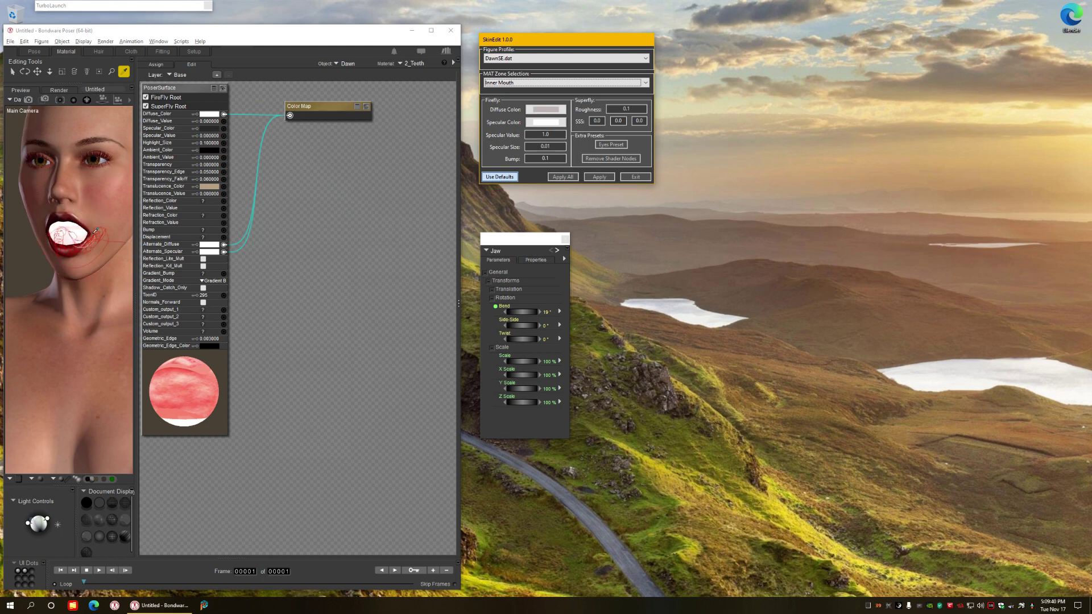
pyautogui.click(600, 177)
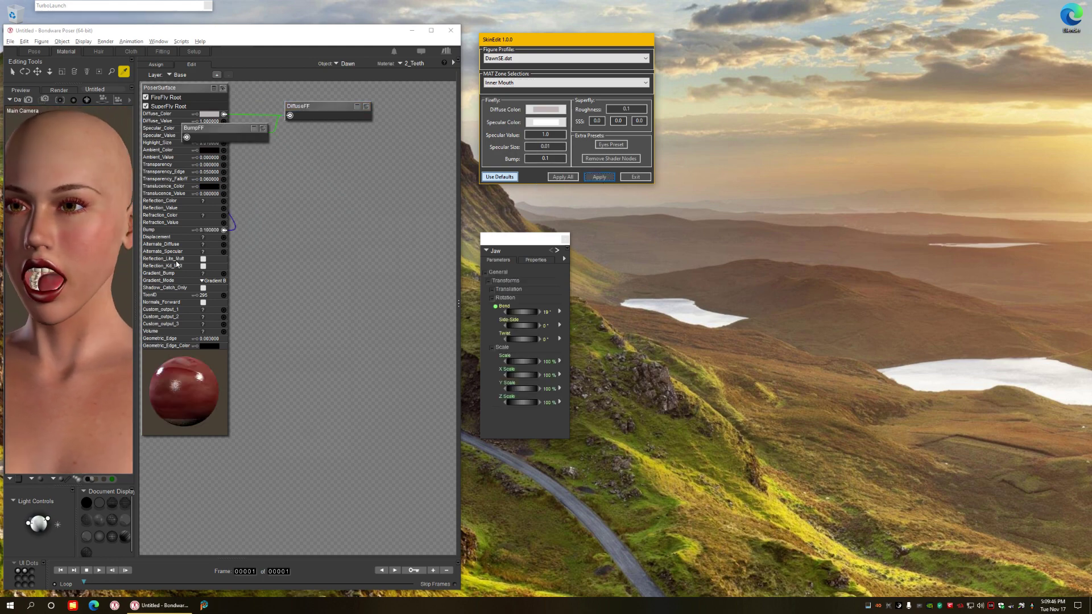
pyautogui.keyDown('alt'); pyautogui.click(529, 312); pyautogui.keyUp('alt')
pyautogui.click(565, 240)
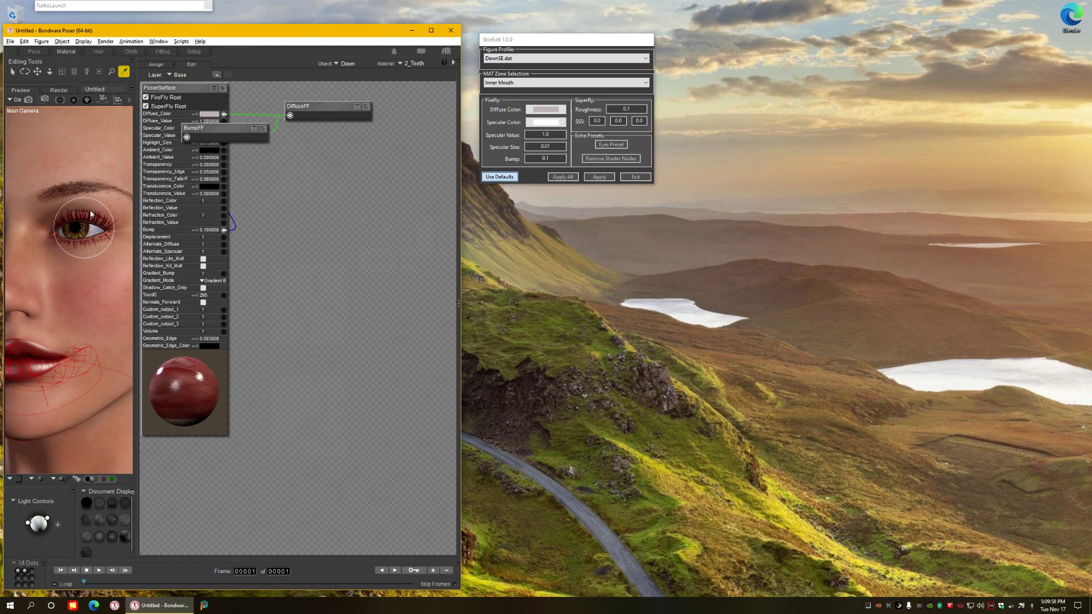
# Apply the black Eyelashes zone settings, then select the 1_Cornea material on Dawn's eye.
pyautogui.click(511, 84)
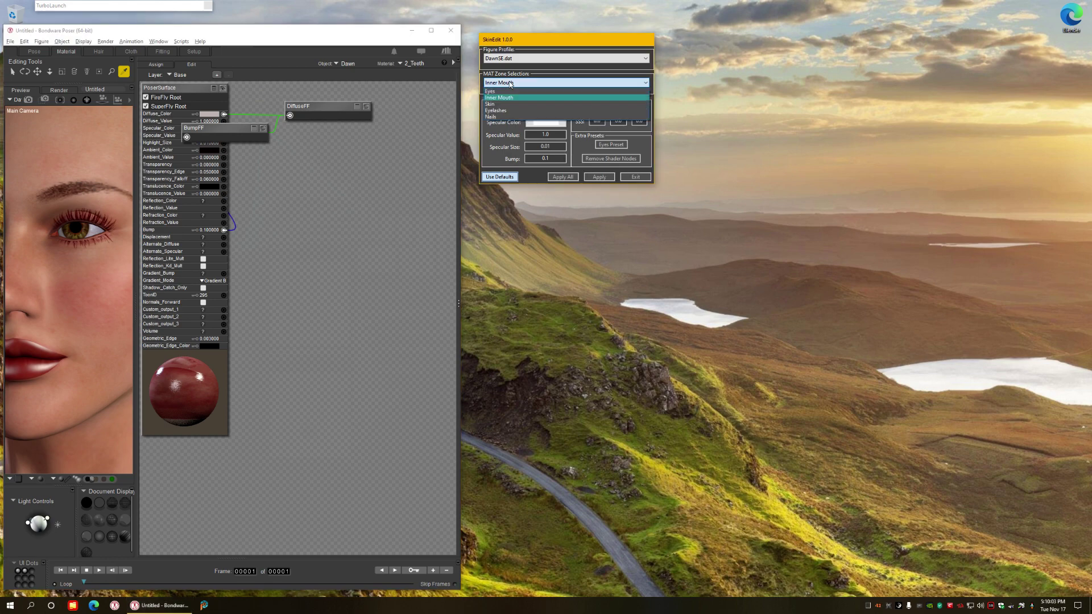
pyautogui.click(496, 111)
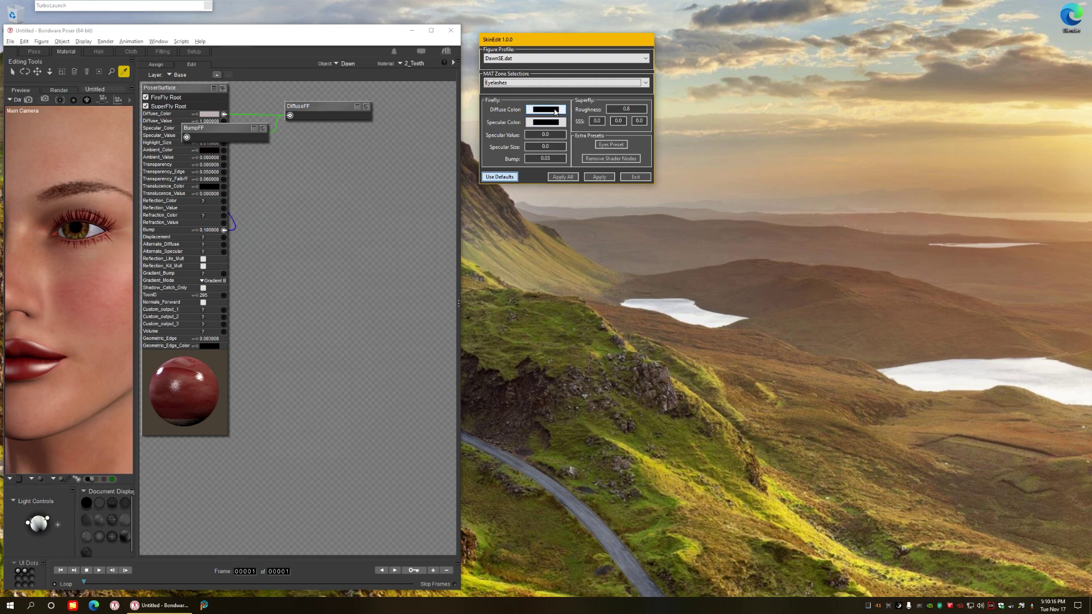
pyautogui.click(604, 178)
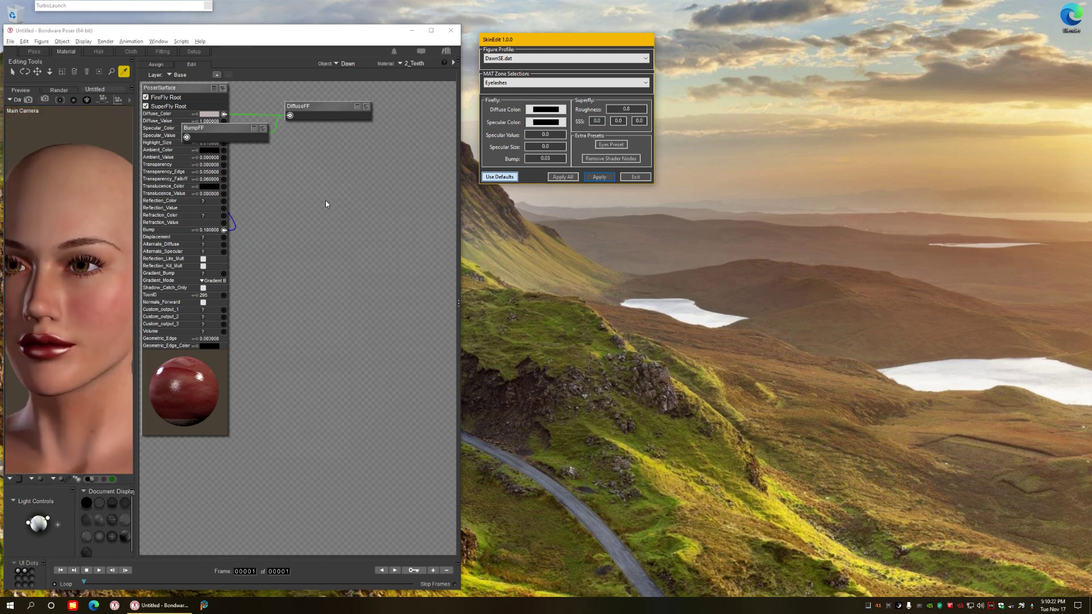
pyautogui.click(95, 260)
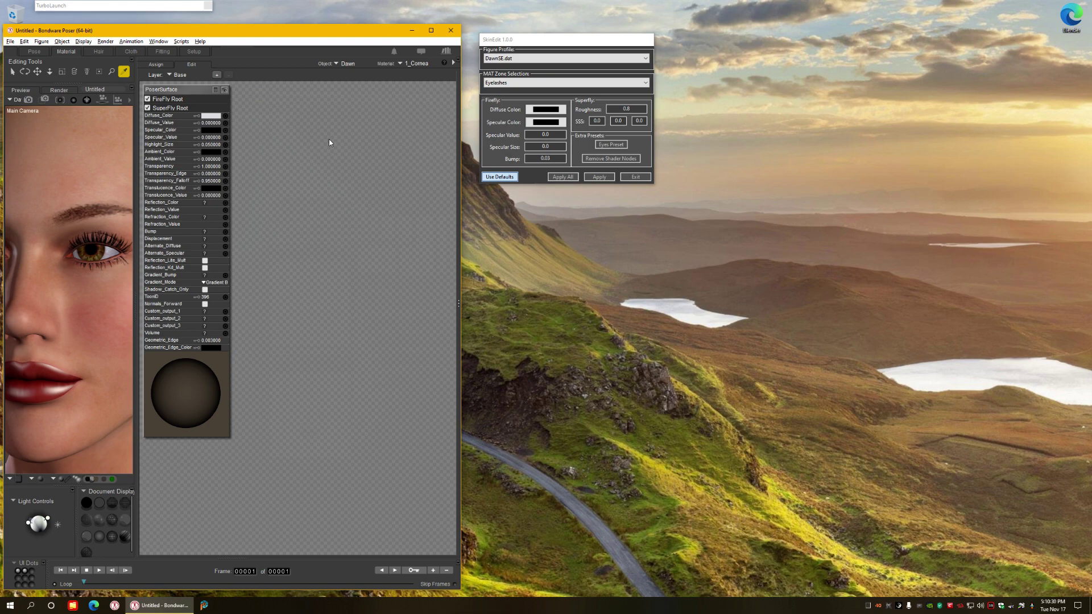
# Set SkinEdit's MAT zone to Eyes, leaving 1_Cornea as Poser's edited material.
pyautogui.click(499, 83)
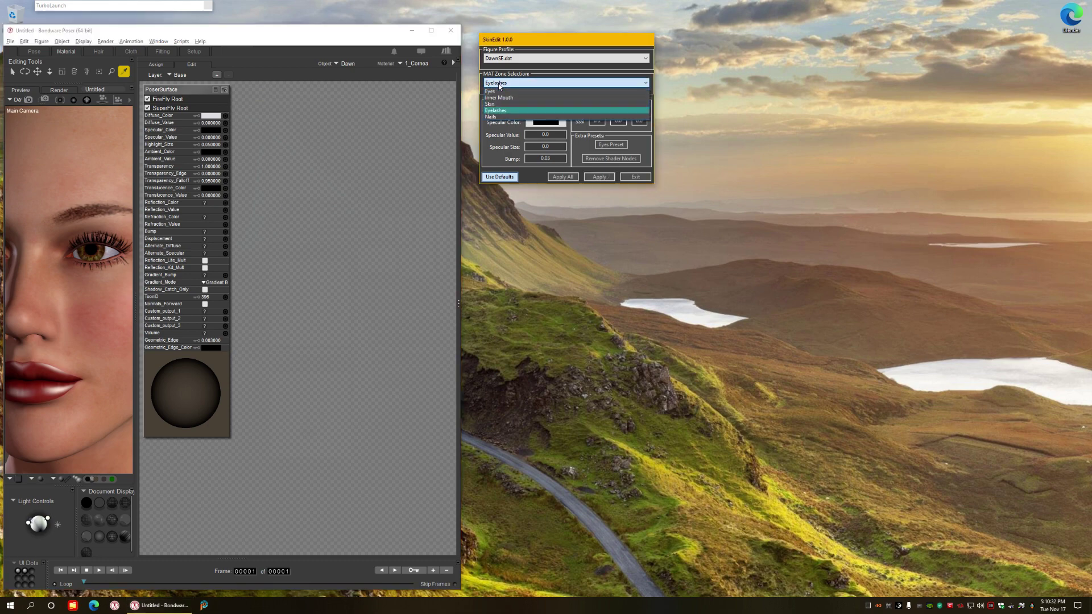
pyautogui.click(495, 92)
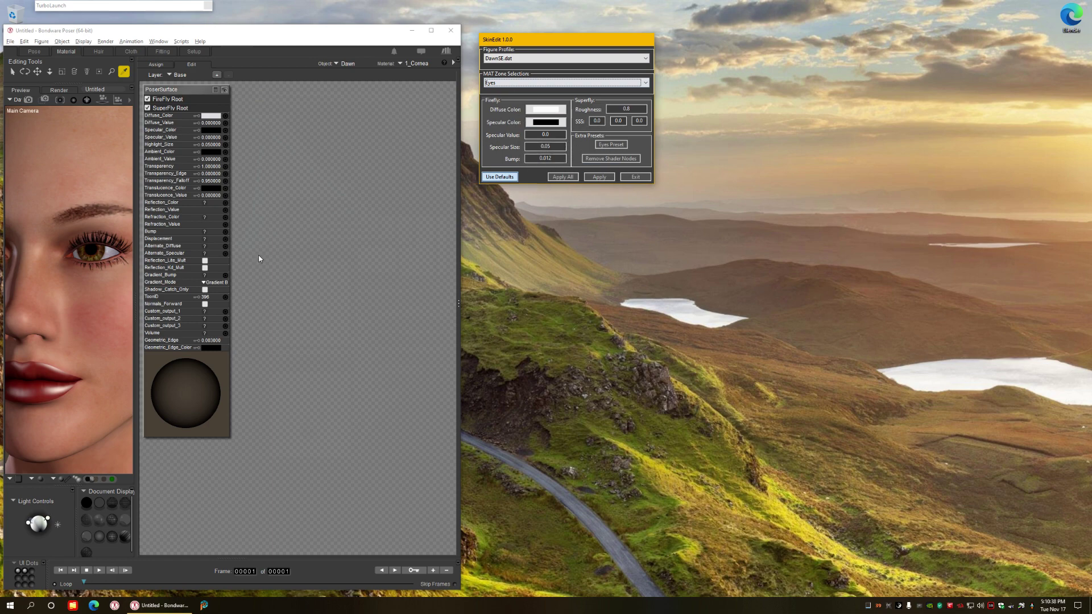
pyautogui.click(405, 63)
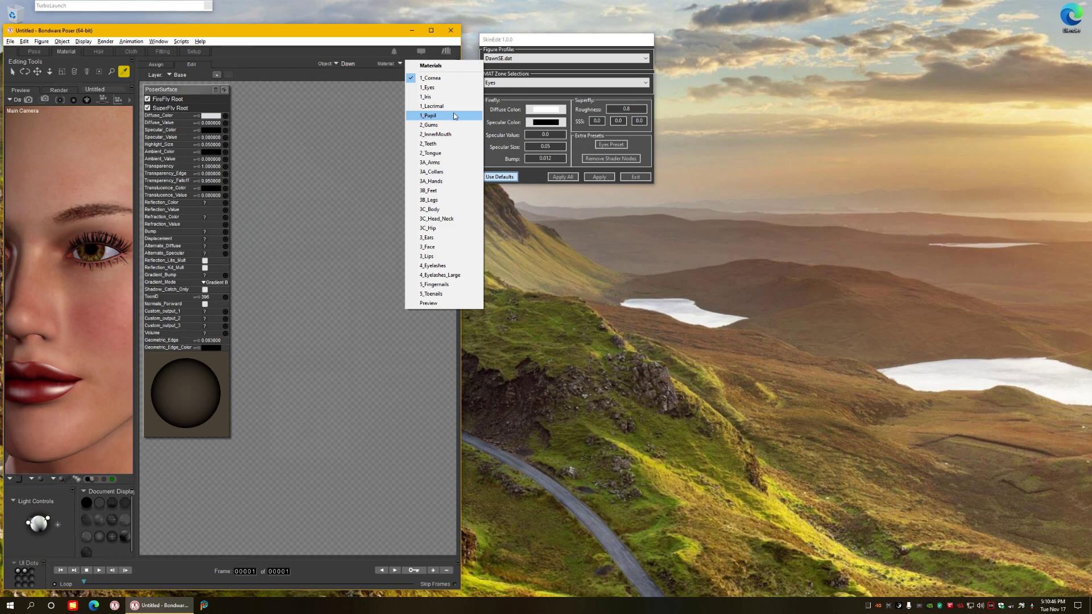
pyautogui.click(271, 149)
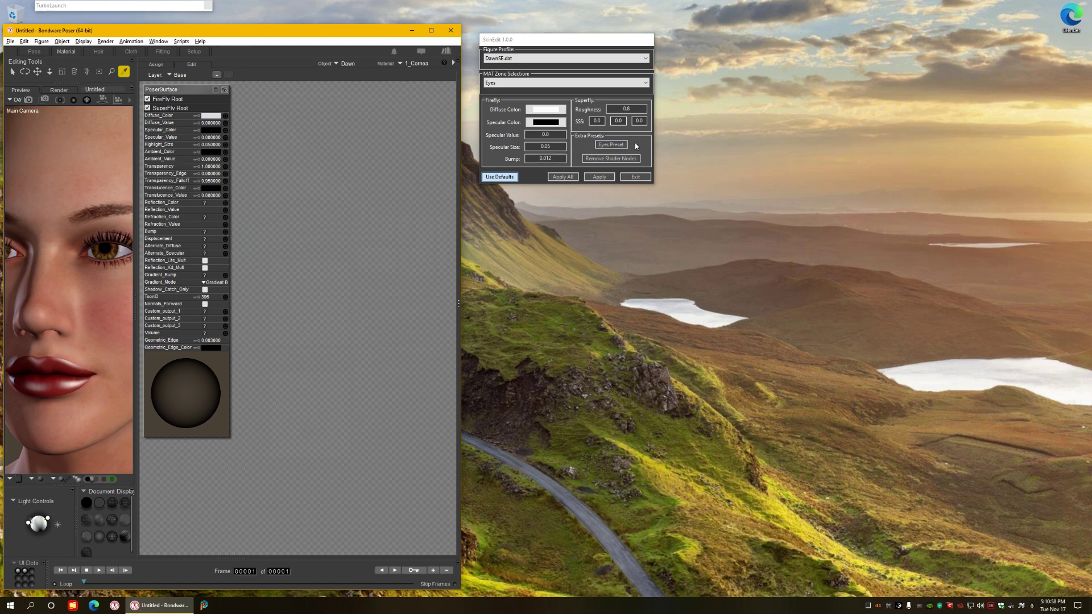
# Apply the Eyes preset to the cornea, render a preview, and exit SkinEdit.
pyautogui.click(613, 145)
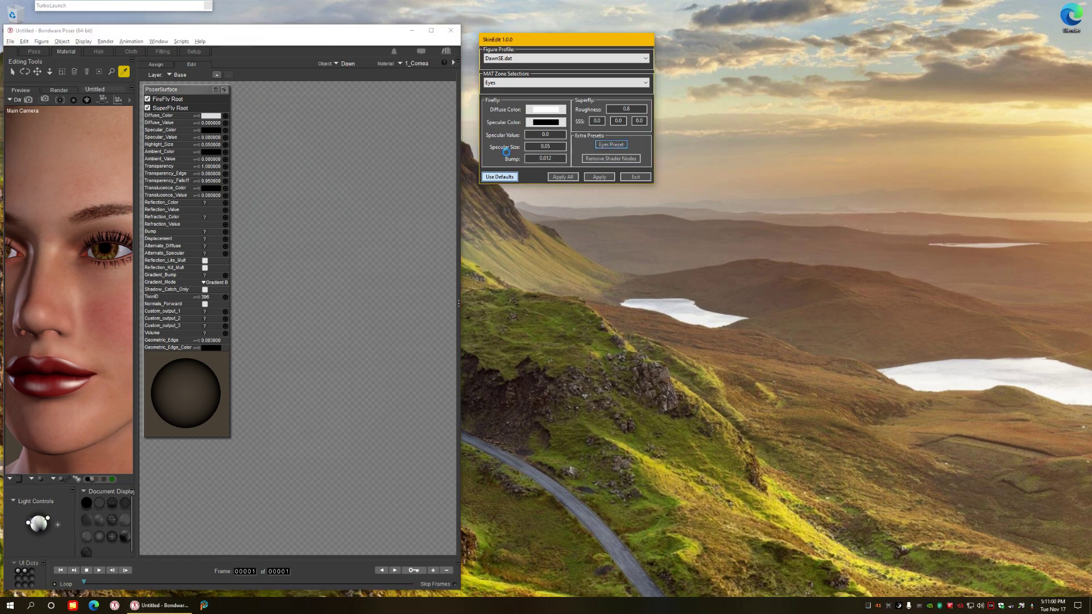
pyautogui.moveTo(211, 134); pyautogui.dragTo(286, 237)
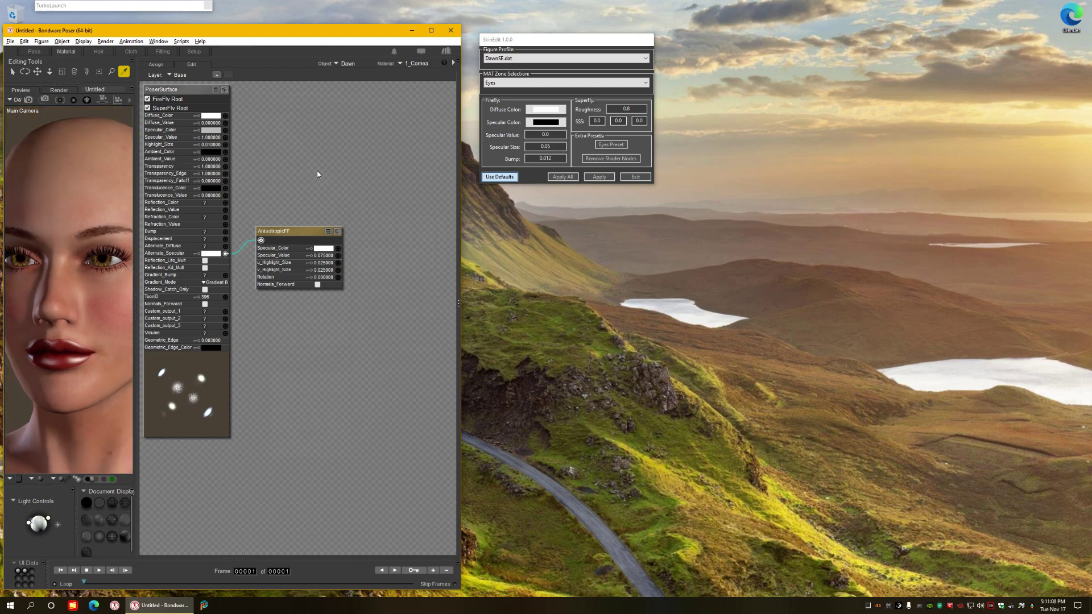
pyautogui.hotkey('ctrl', 'r')
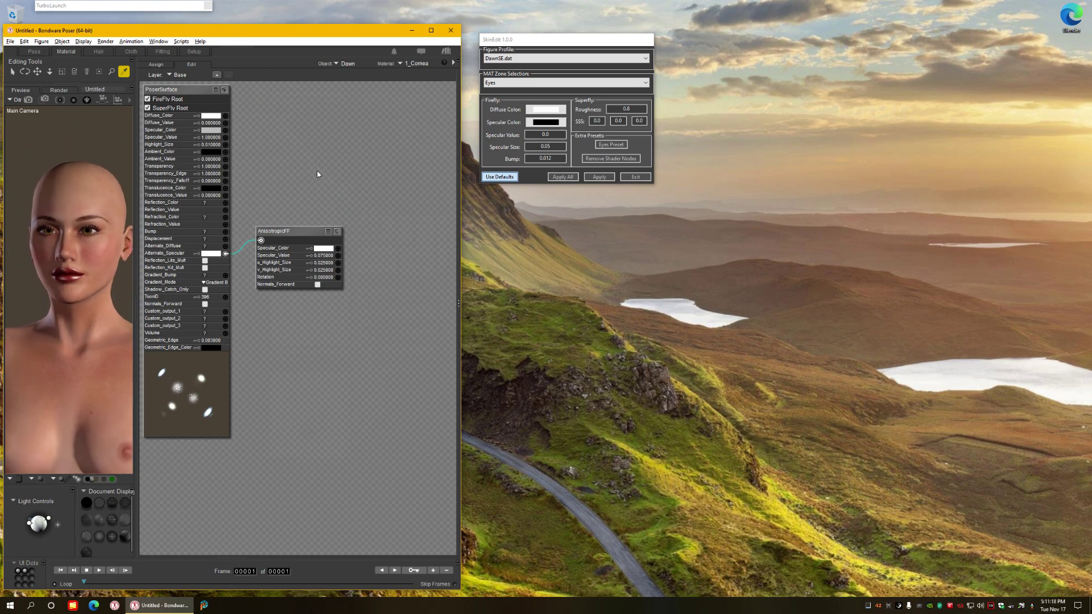
pyautogui.click(635, 177)
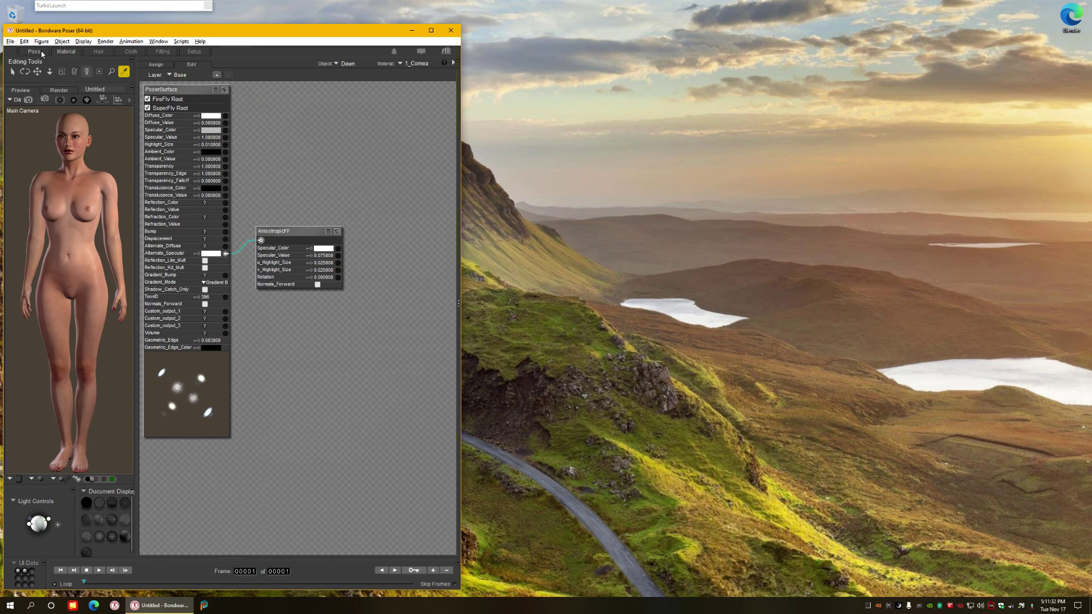
# Load Dawn's !Default MAT preset from the content library.
pyautogui.click(452, 60)
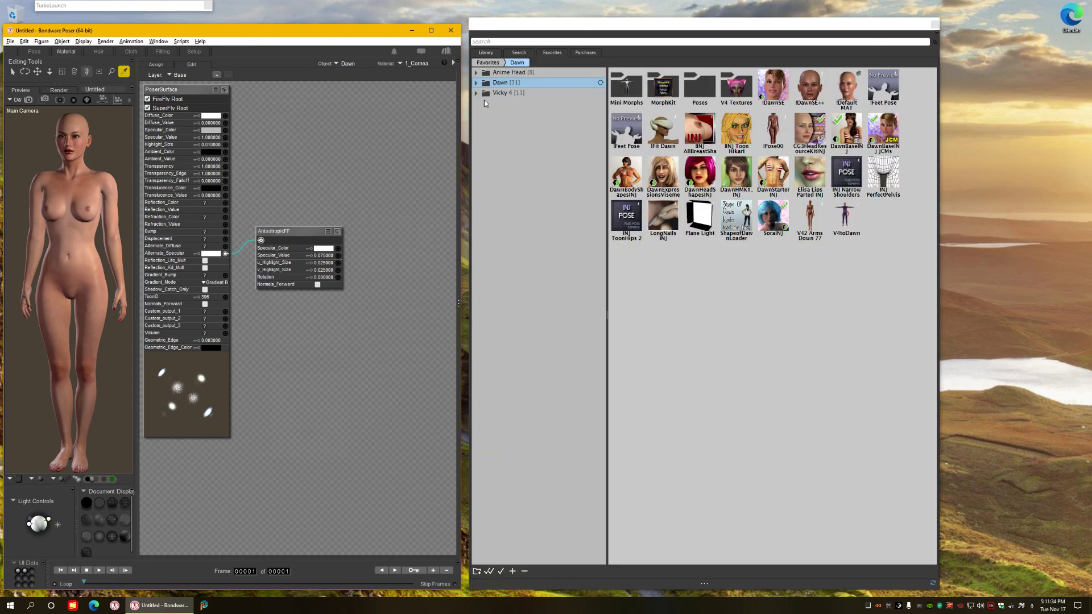
pyautogui.click(853, 90)
pyautogui.doubleClick(853, 90)
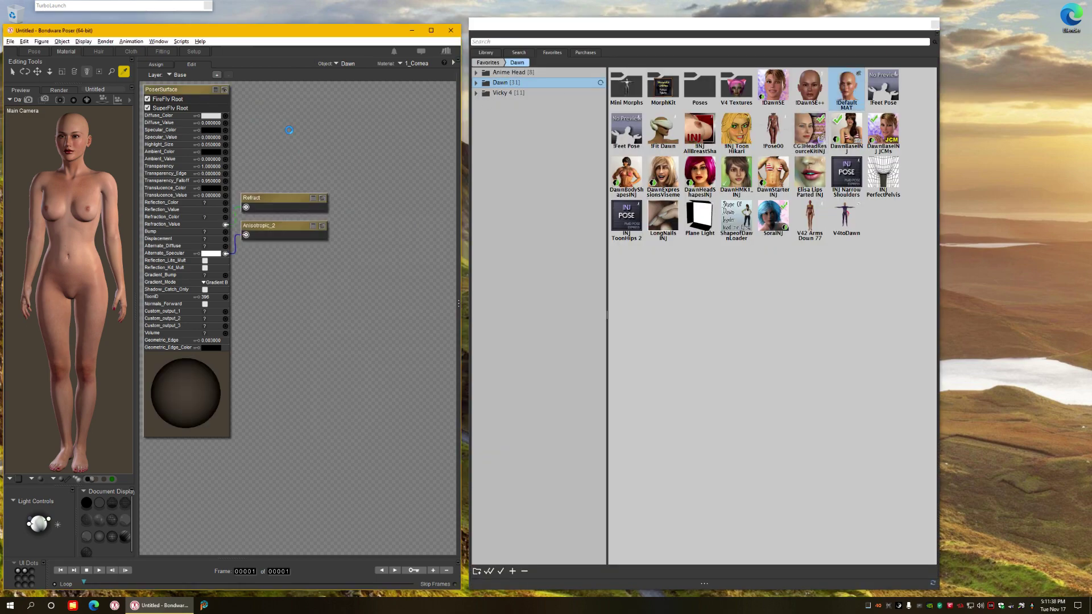
pyautogui.click(446, 51)
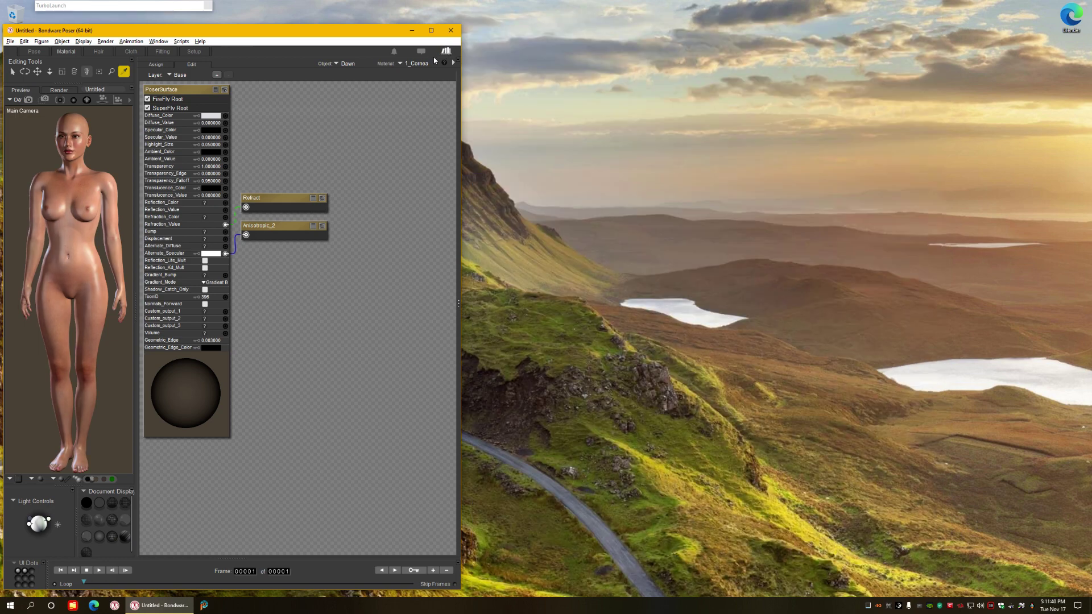
# Switch to the Pose room and relaunch the Skin Edit script.
pyautogui.click(62, 194)
pyautogui.click(34, 52)
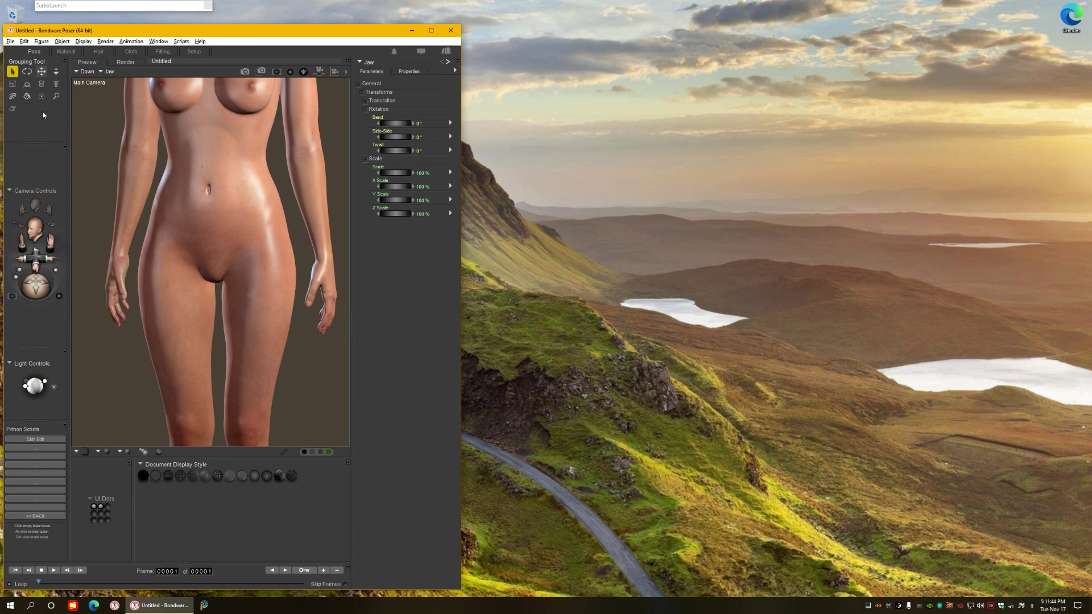
pyautogui.click(36, 440)
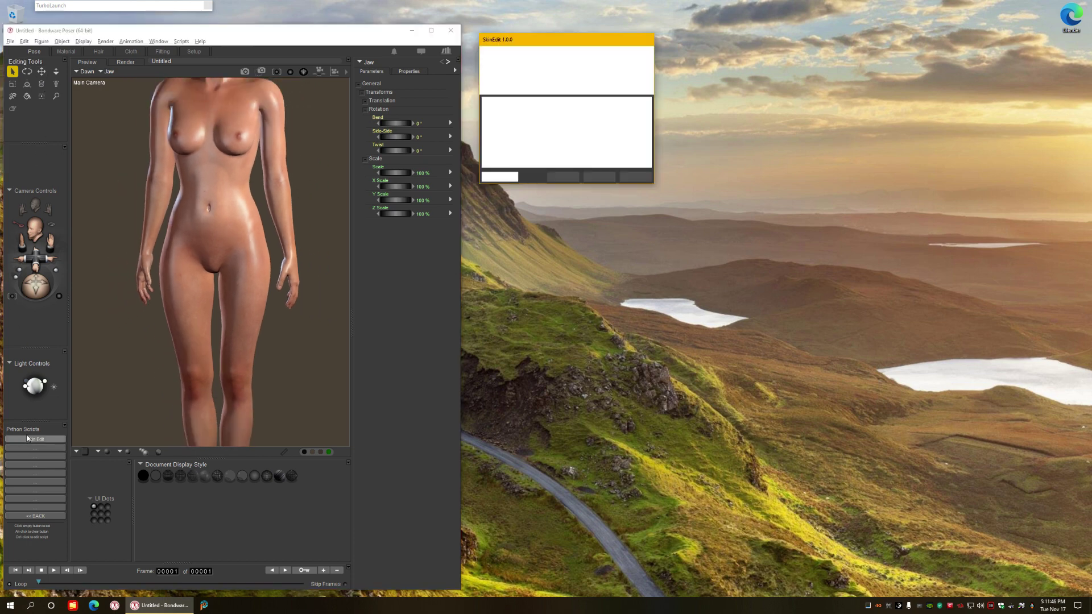
# Return to the Material room, keep the DawnSE.dat profile, and run Apply All.
pyautogui.click(65, 52)
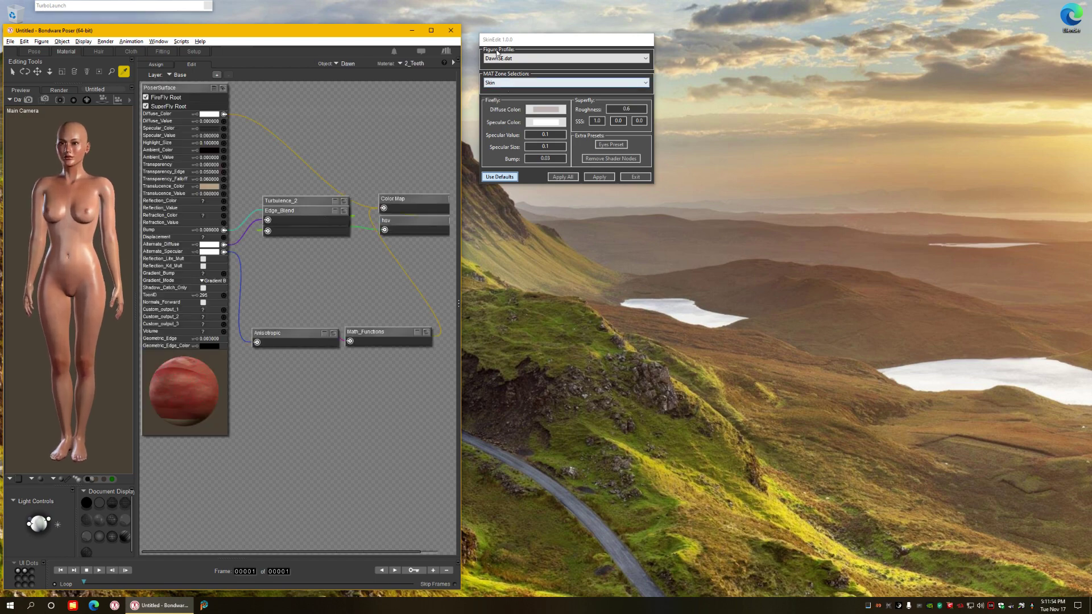
pyautogui.click(497, 58)
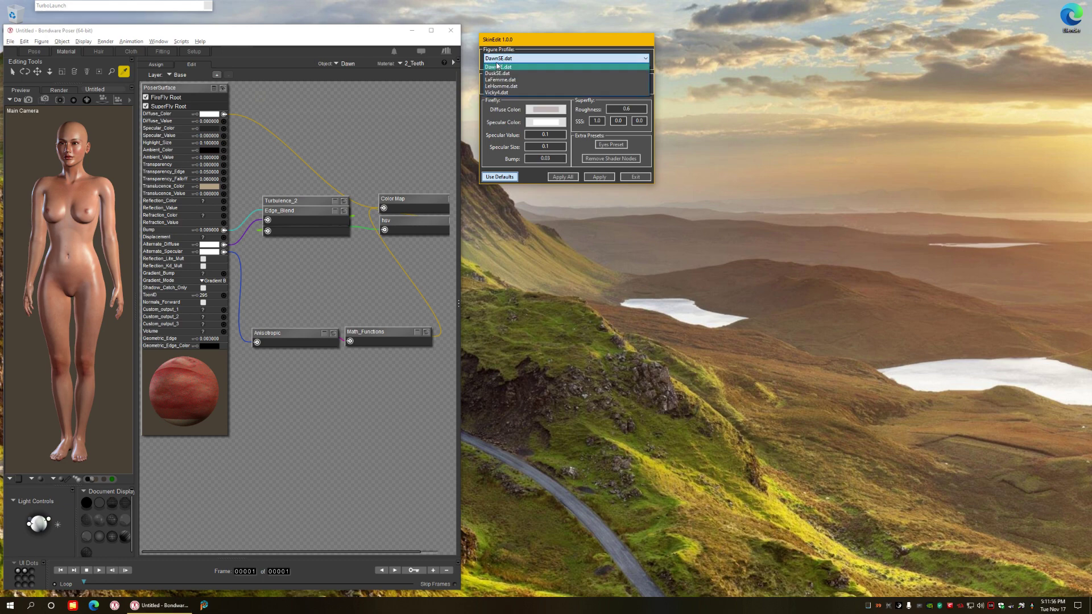
pyautogui.click(497, 67)
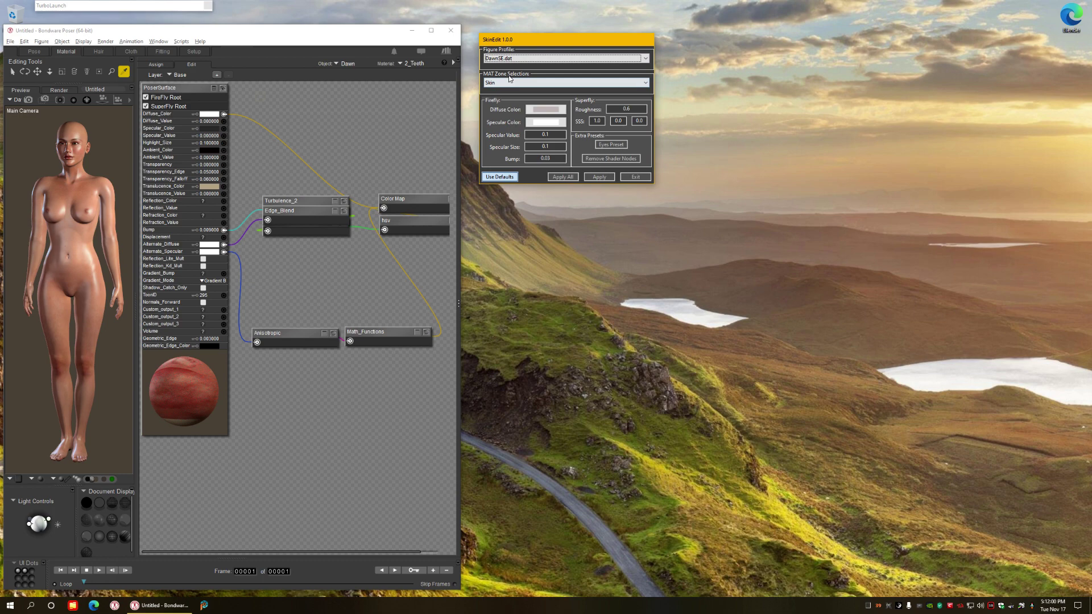
pyautogui.click(561, 178)
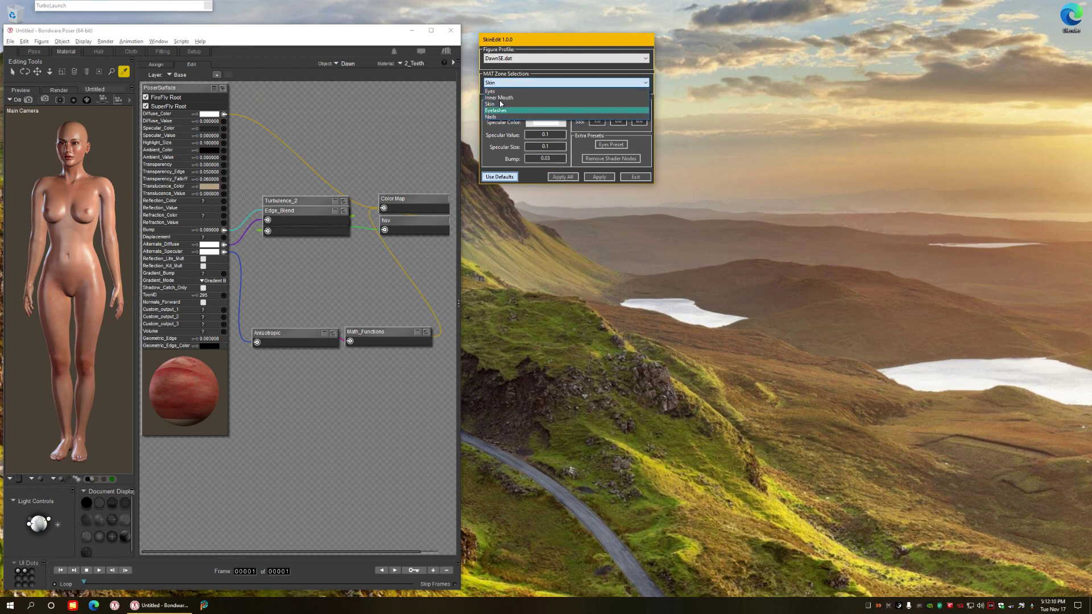
# Let Apply All finish, move the DiffuseFF node beside PoserSurface, and keep the Skin zone.
pyautogui.click(550, 177)
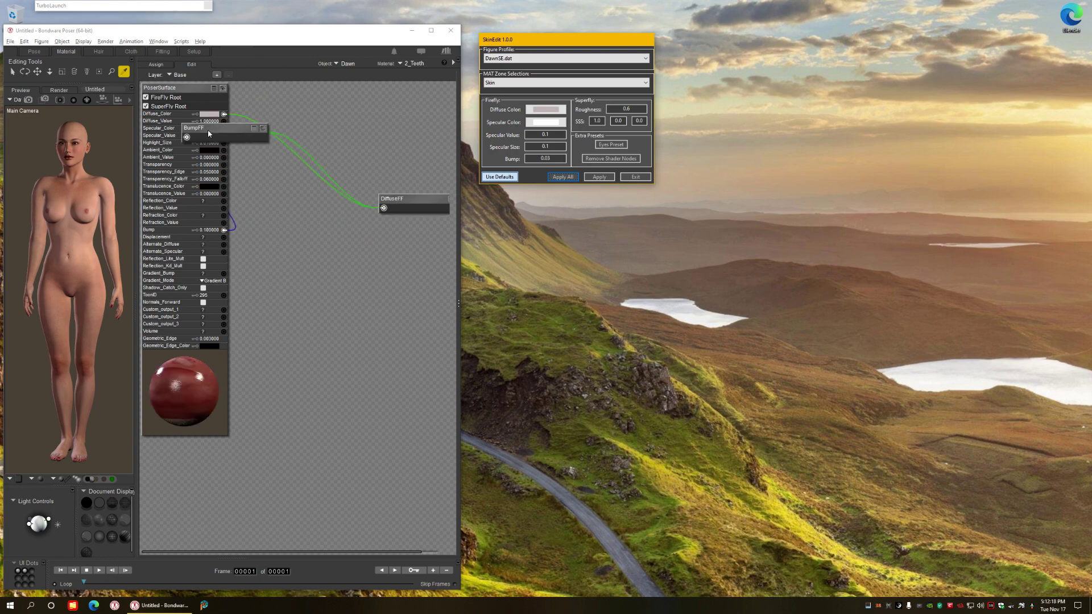
pyautogui.moveTo(407, 201); pyautogui.dragTo(292, 118)
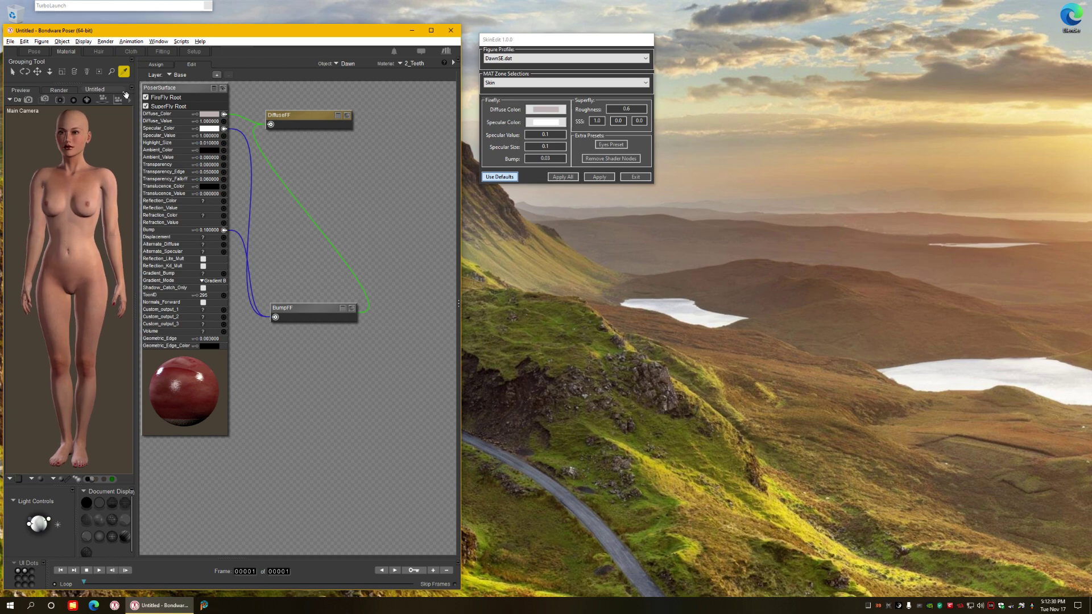
pyautogui.click(491, 83)
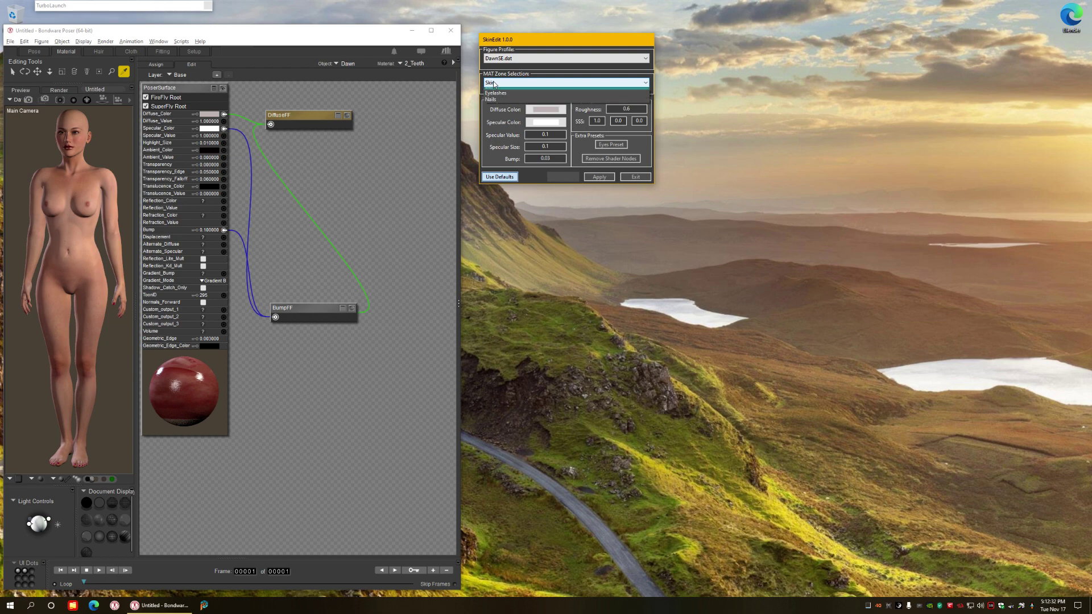
pyautogui.click(505, 109)
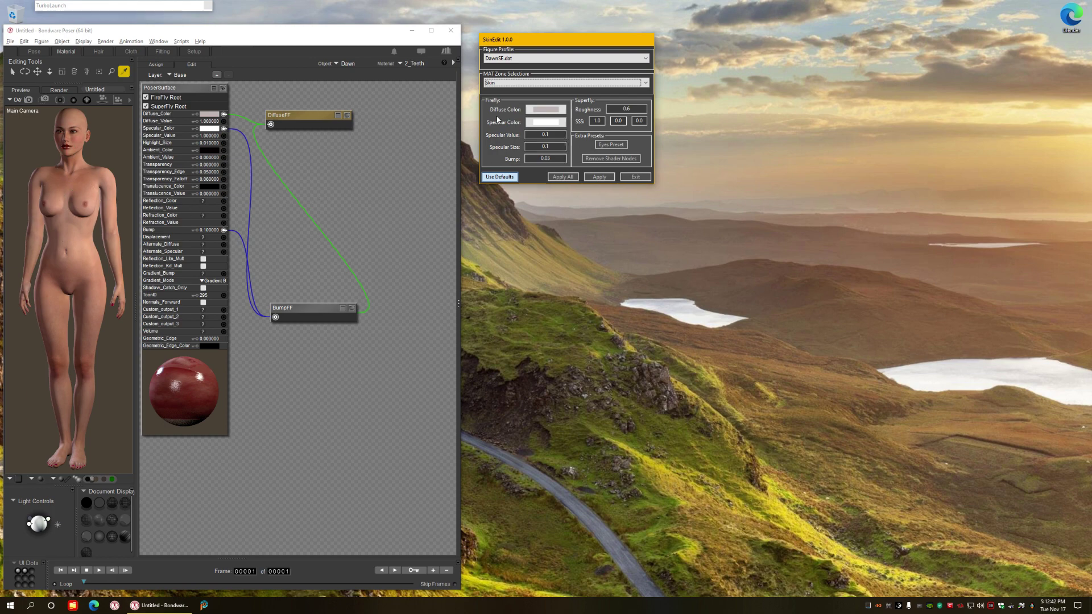
pyautogui.click(514, 179)
pyautogui.click(502, 180)
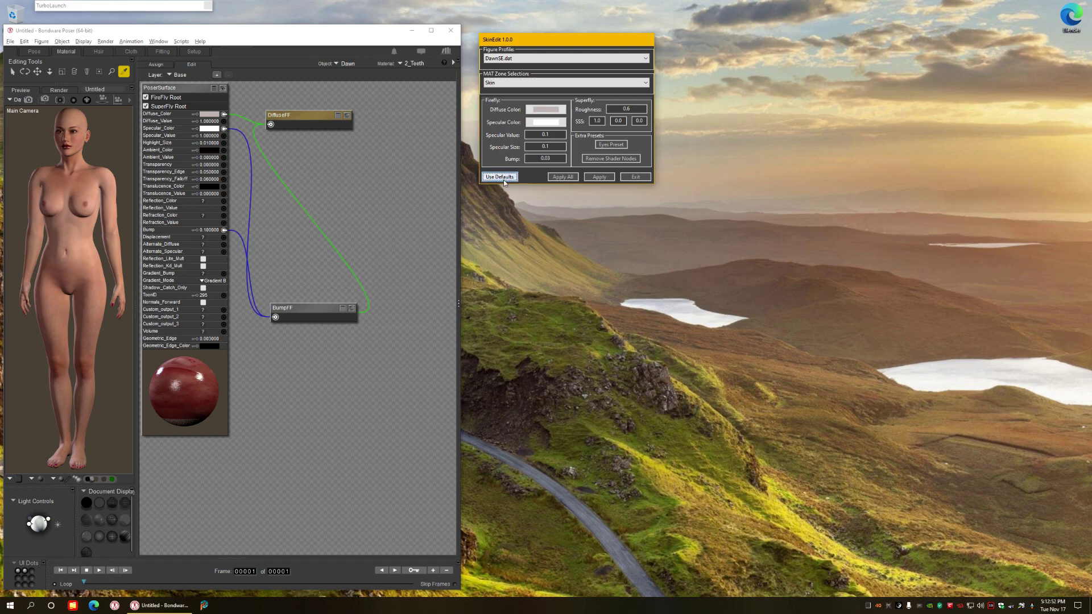
pyautogui.click(504, 180)
pyautogui.click(546, 109)
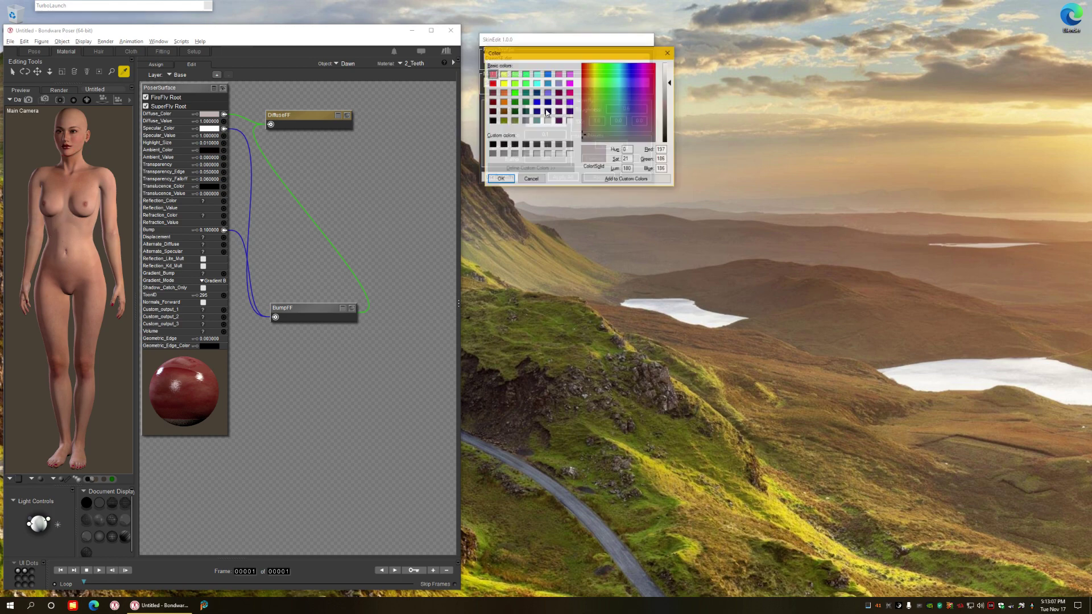
pyautogui.click(548, 74)
pyautogui.click(500, 179)
pyautogui.click(599, 177)
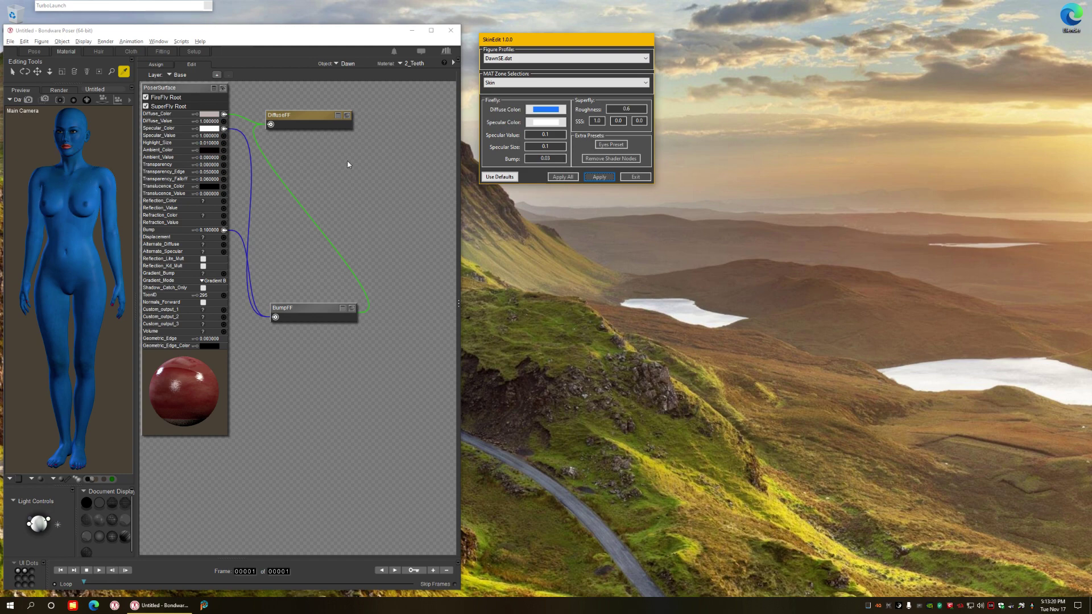
pyautogui.click(495, 177)
pyautogui.click(500, 177)
pyautogui.click(600, 177)
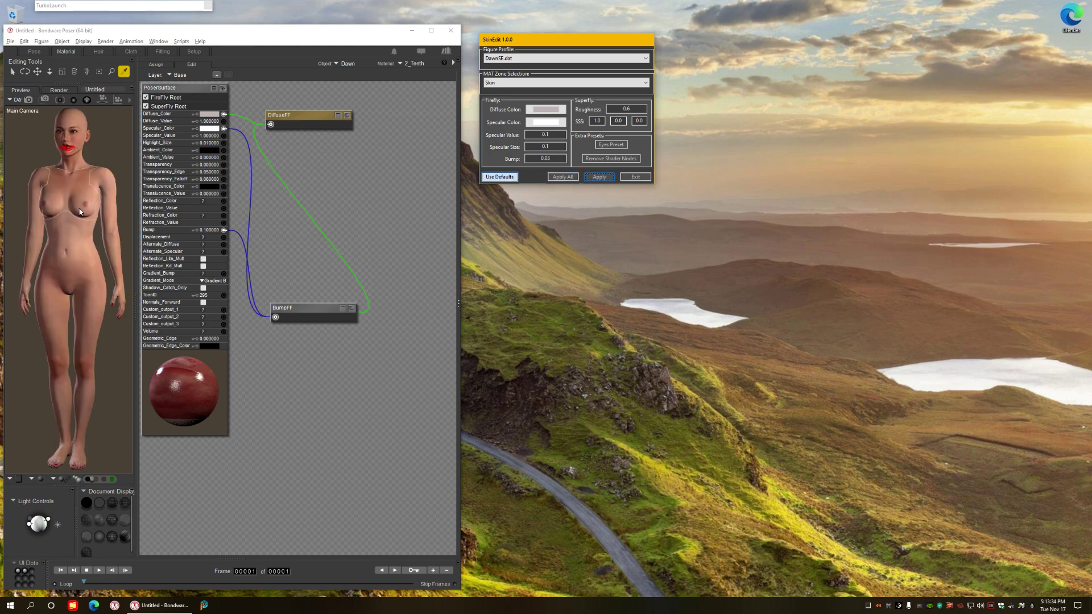
# Set the Skin specular value to 0.3, apply it, and keep the DawnSE.dat profile.
pyautogui.click(611, 145)
pyautogui.click(558, 133)
pyautogui.write('3')
pyautogui.click(596, 177)
pyautogui.click(538, 58)
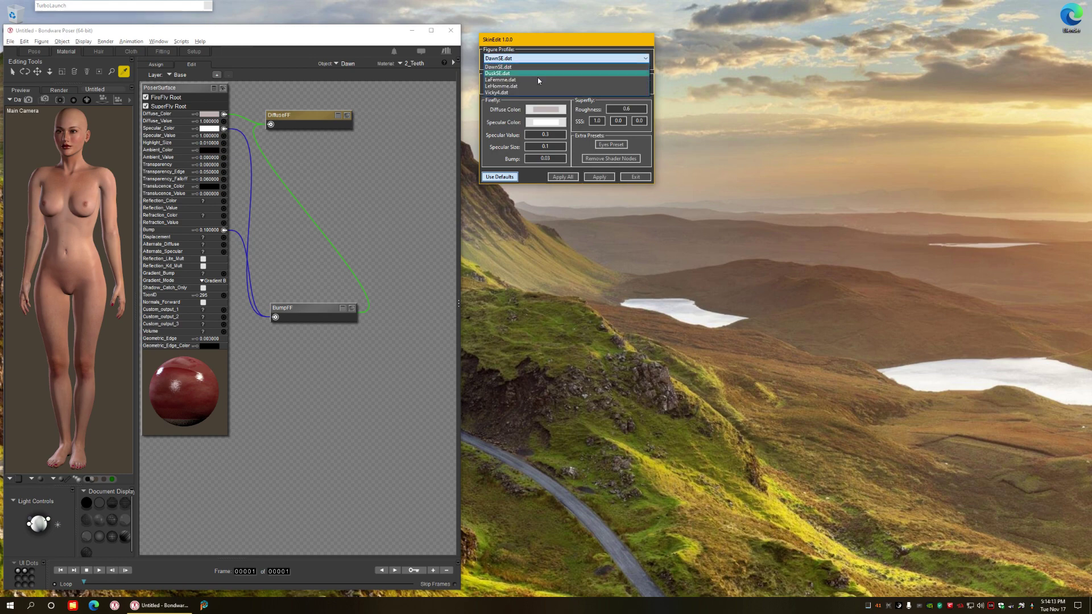
pyautogui.click(521, 59)
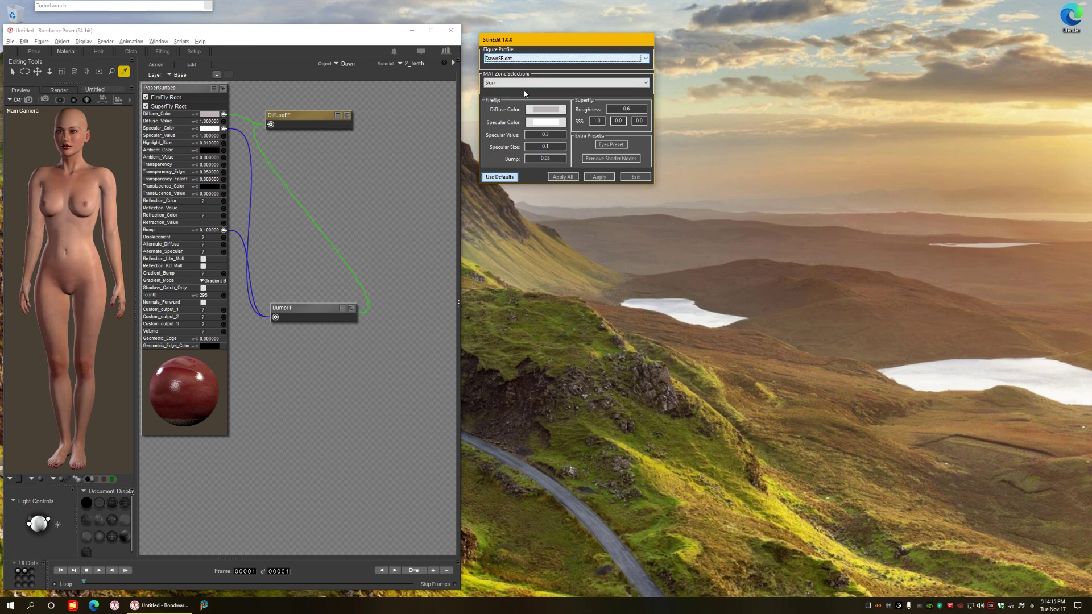